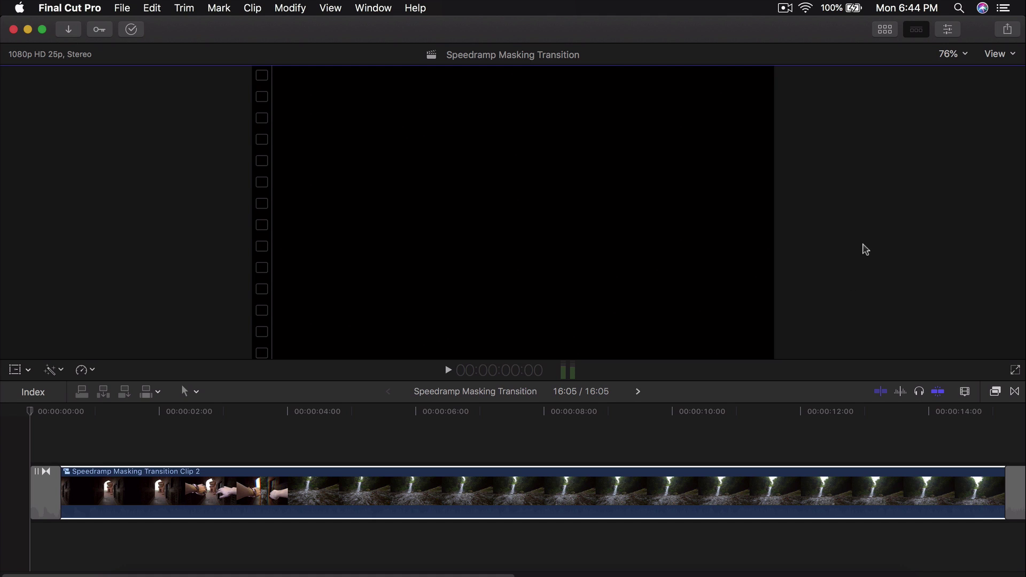
Step: Rewind to the project start, fit the timeline, and play the finished transition with a pause
{"action": "left_click", "coordinate": [46, 413]}
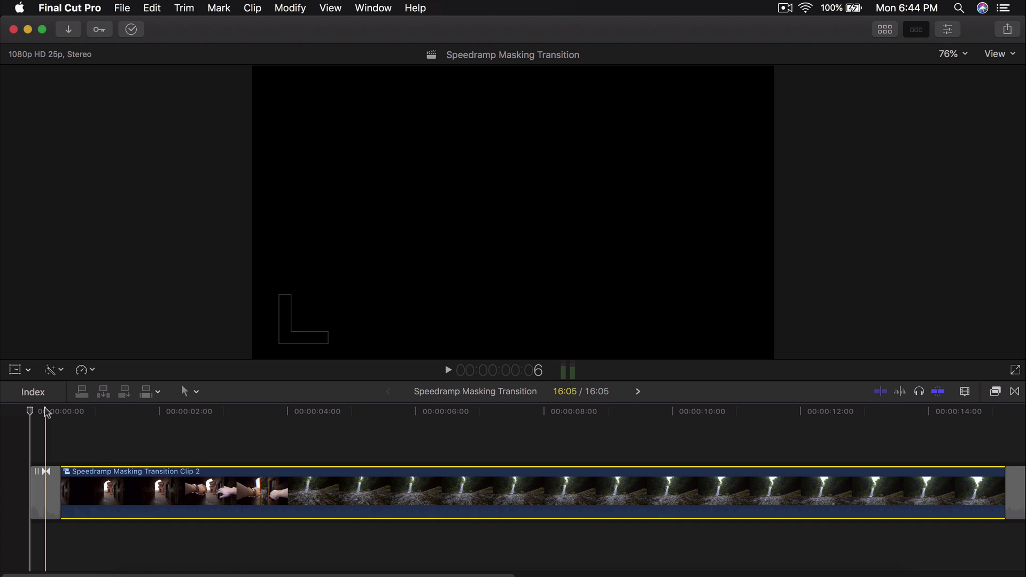
{"action": "key", "text": "space"}
{"action": "key", "text": "shift+z"}
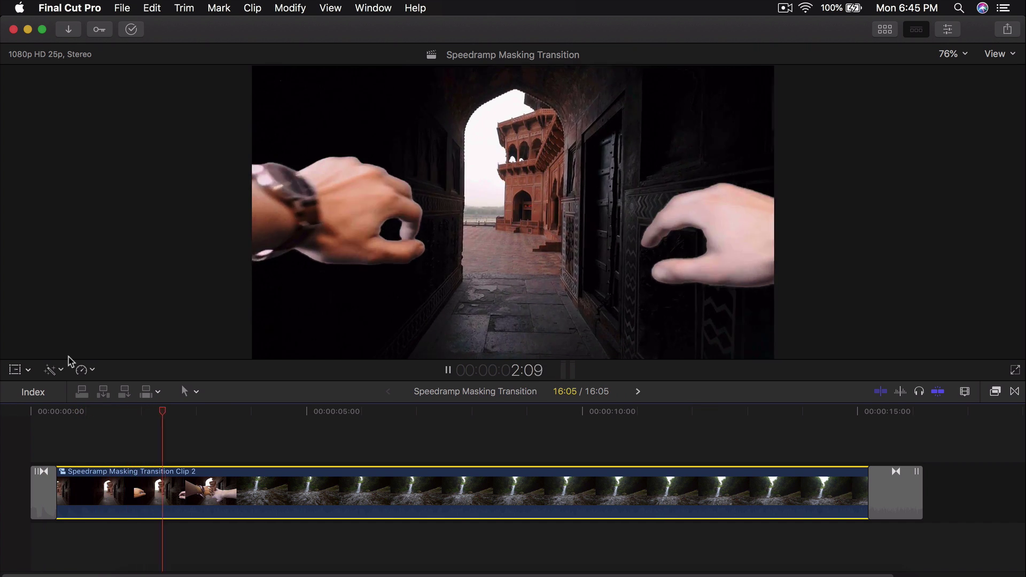
{"action": "key", "text": "space"}
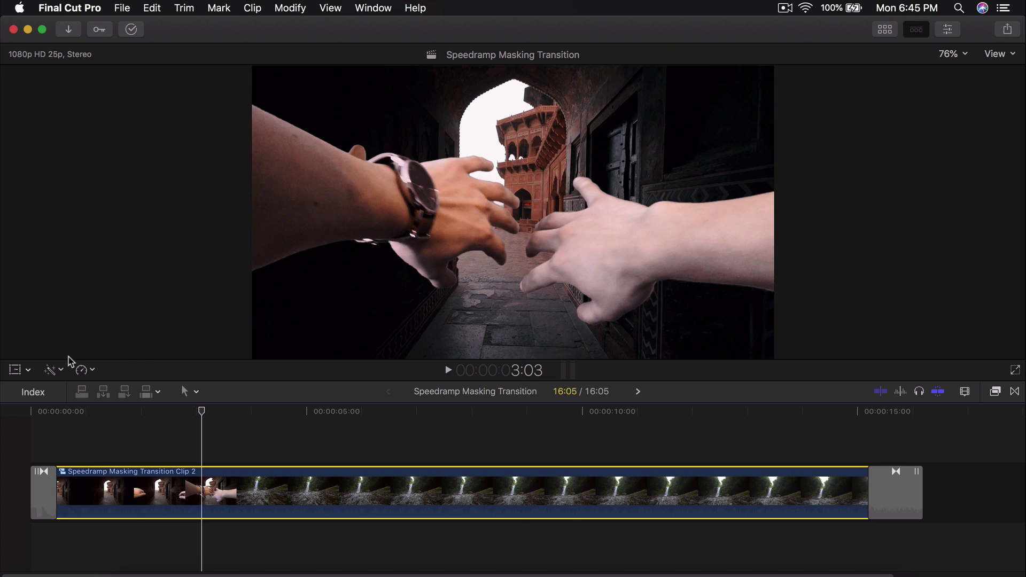
{"action": "key", "text": "space"}
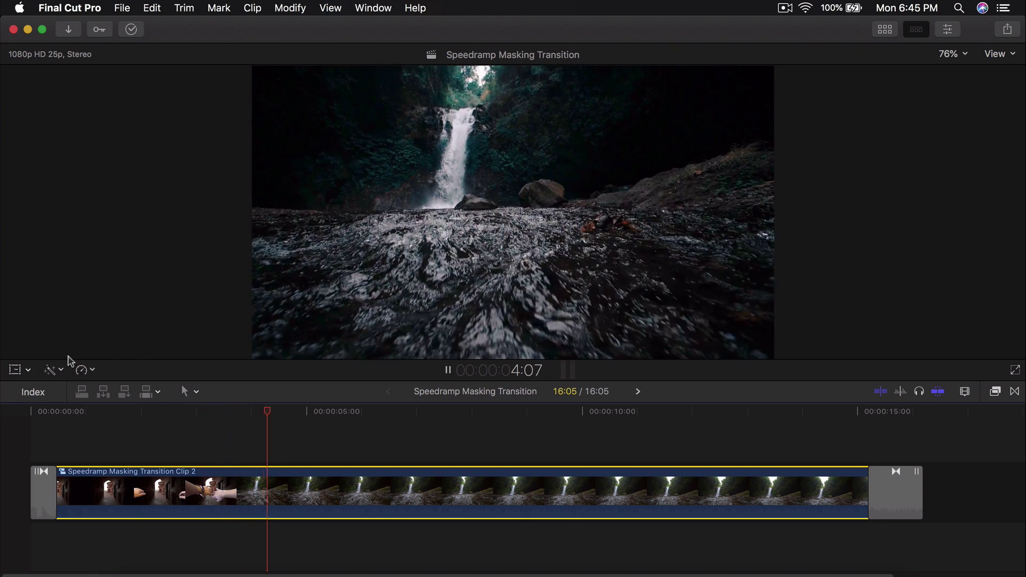
{"action": "key", "text": "space"}
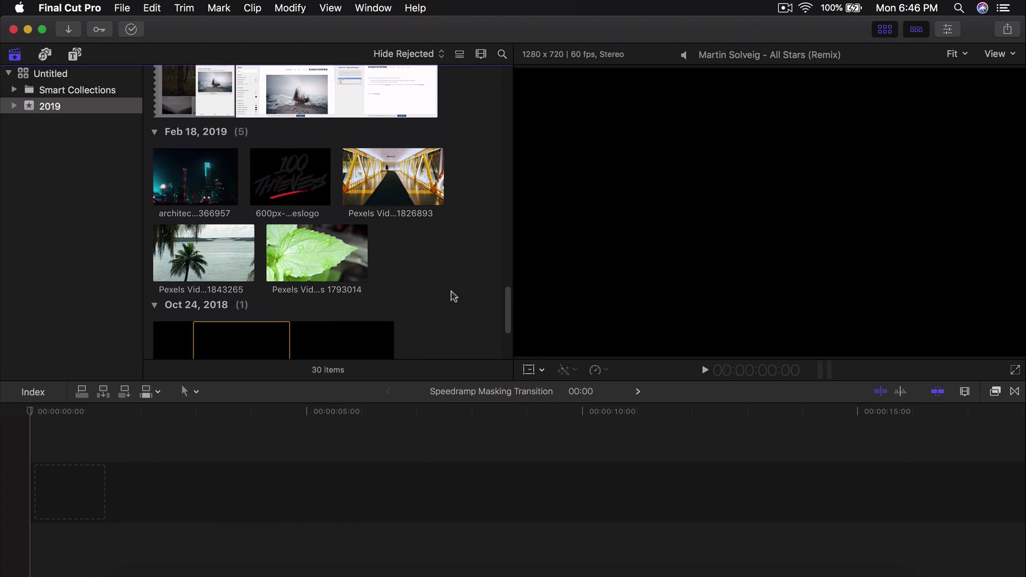
{"action": "scroll", "coordinate": [451, 294], "scroll_direction": "up", "scroll_amount": 5}
Step: Place 170609_C_Agra_068 on the storyline and connect 171124_B1_HD_011 below it
{"action": "scroll", "coordinate": [480, 294], "scroll_direction": "up", "scroll_amount": 5}
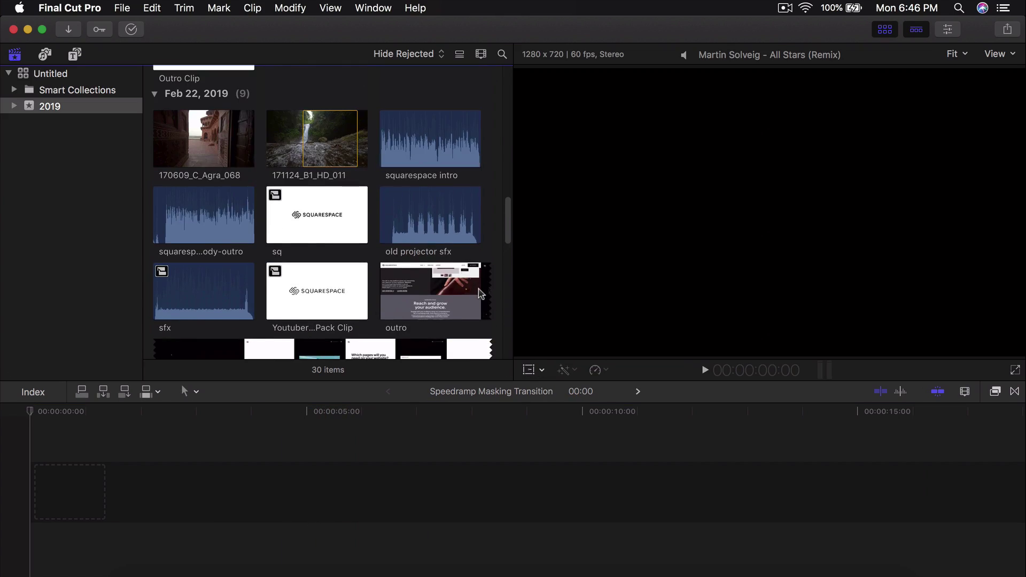
{"action": "left_click", "coordinate": [300, 229]}
{"action": "mouse_move", "coordinate": [299, 229]}
{"action": "left_mouse_down"}
{"action": "mouse_move", "coordinate": [92, 480]}
{"action": "mouse_move", "coordinate": [136, 478]}
{"action": "mouse_move", "coordinate": [299, 235]}
{"action": "left_mouse_up"}
{"action": "left_click_drag", "start_coordinate": [203, 246], "coordinate": [32, 505]}
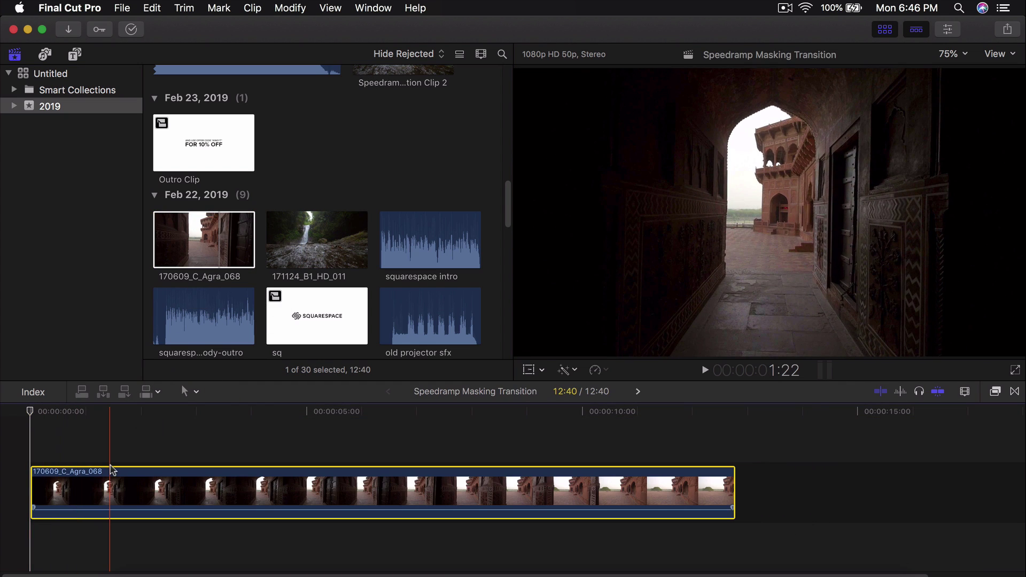
{"action": "left_click", "coordinate": [328, 230]}
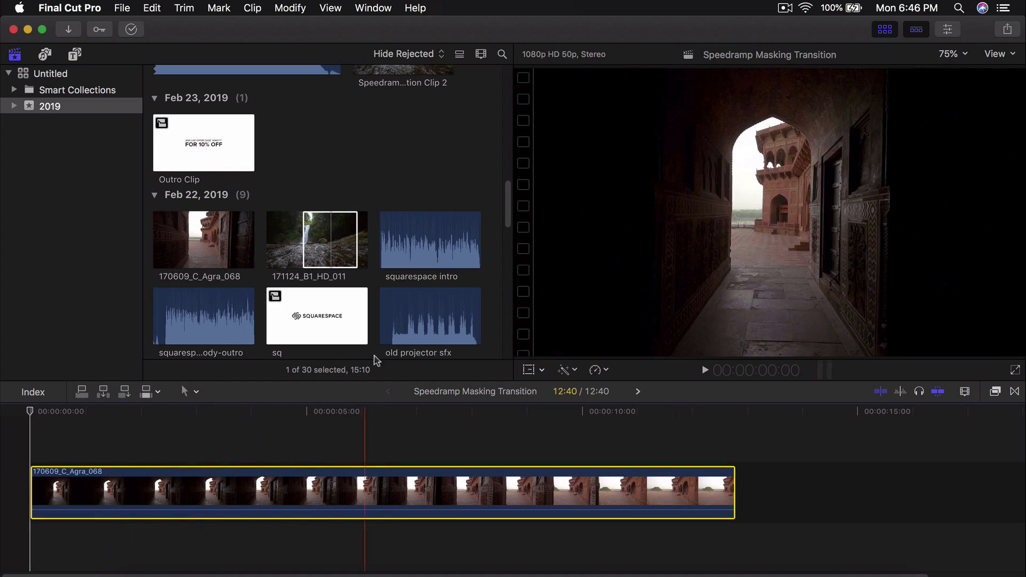
{"action": "left_click_drag", "start_coordinate": [327, 243], "coordinate": [517, 561]}
Step: Hide the browser, enlarge the timeline, and play the first two seconds
{"action": "key", "text": "ctrl+super+1"}
{"action": "left_click", "coordinate": [435, 488]}
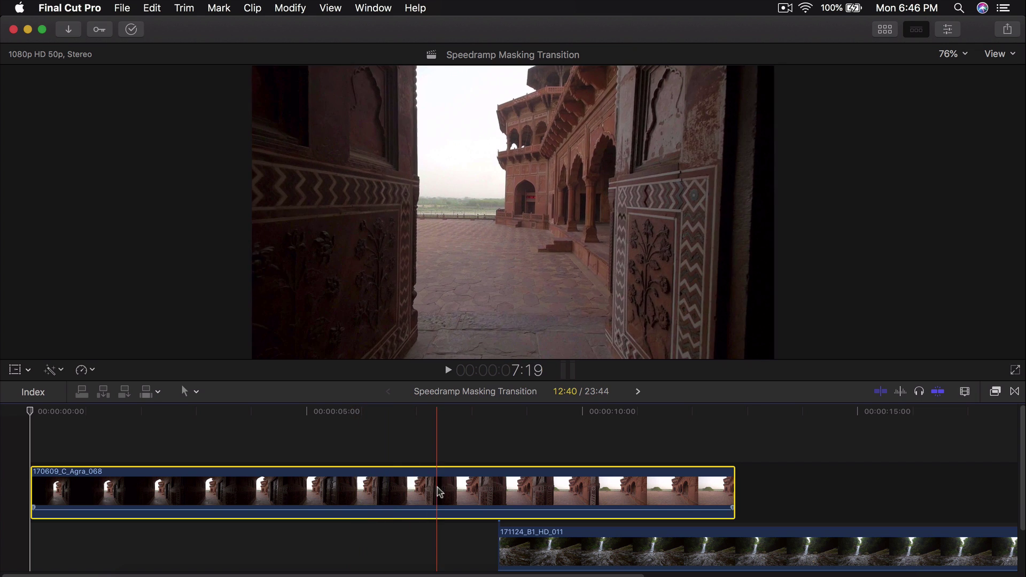
{"action": "left_click_drag", "start_coordinate": [295, 381], "coordinate": [298, 340]}
{"action": "scroll", "coordinate": [466, 453], "scroll_direction": "right", "scroll_amount": 2}
{"action": "scroll", "coordinate": [466, 453], "scroll_direction": "left", "scroll_amount": 2}
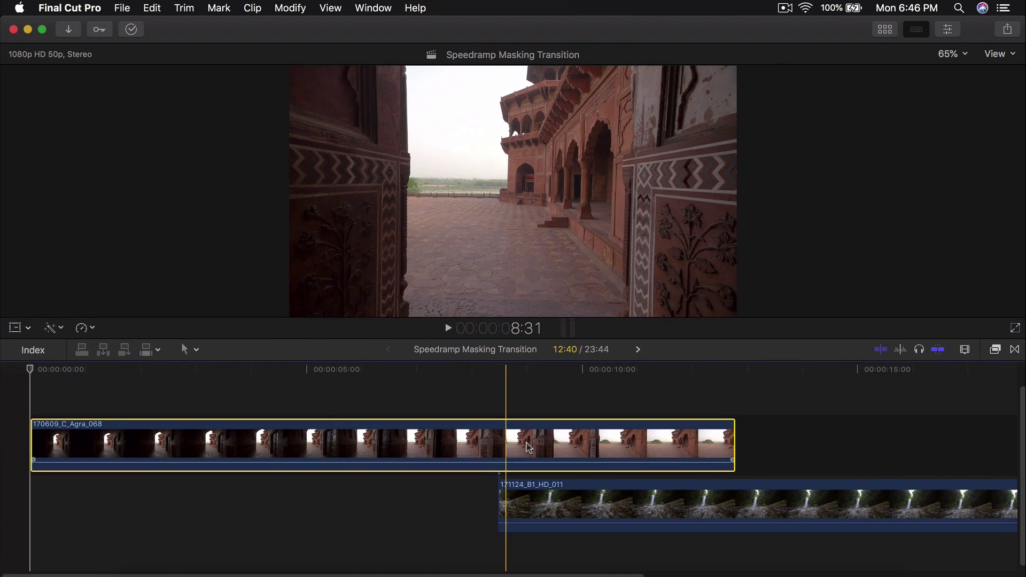
{"action": "key", "text": "space"}
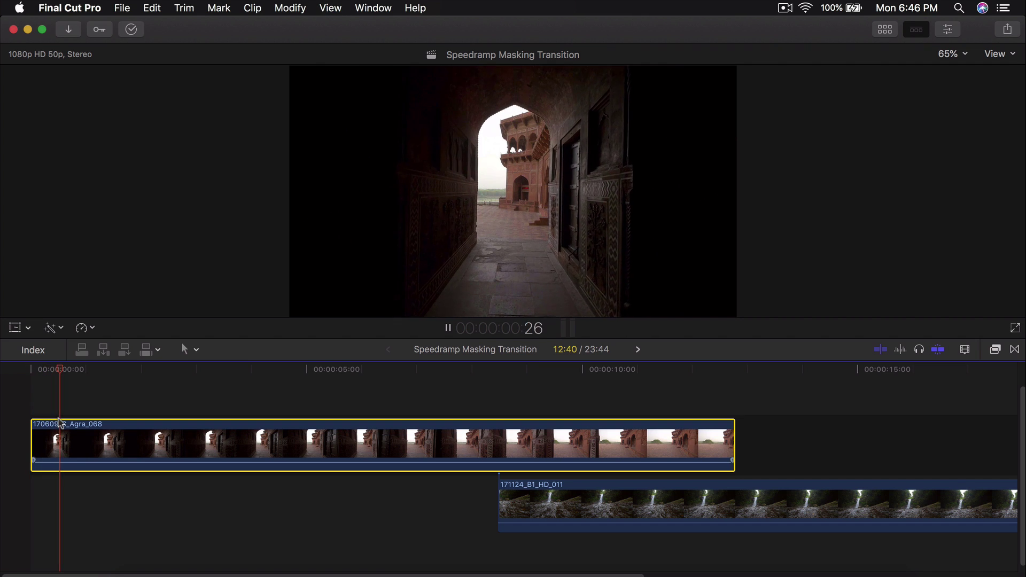
{"action": "key", "text": "space"}
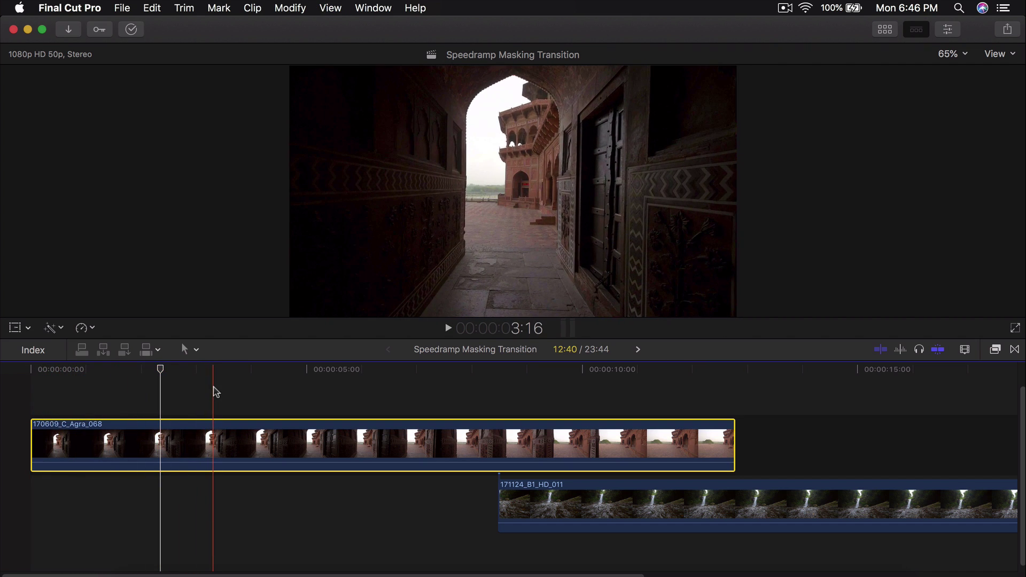
Step: Show the clip library and scroll up to the Feb 25, 2019 clips
{"action": "left_click", "coordinate": [885, 29]}
{"action": "scroll", "coordinate": [413, 231], "scroll_direction": "up", "scroll_amount": 3}
{"action": "scroll", "coordinate": [464, 236], "scroll_direction": "up", "scroll_amount": 3}
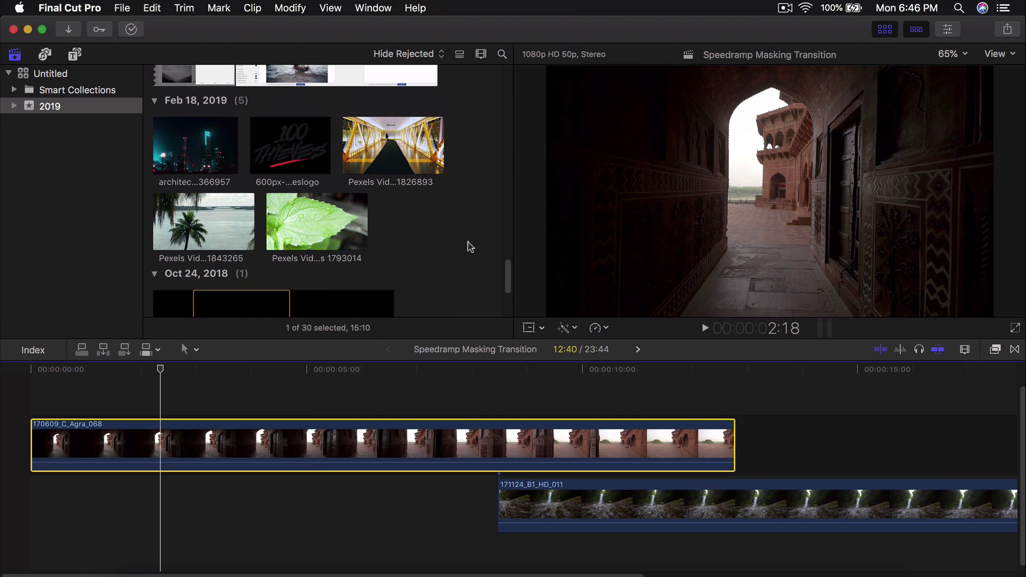
{"action": "scroll", "coordinate": [470, 246], "scroll_direction": "up", "scroll_amount": 10}
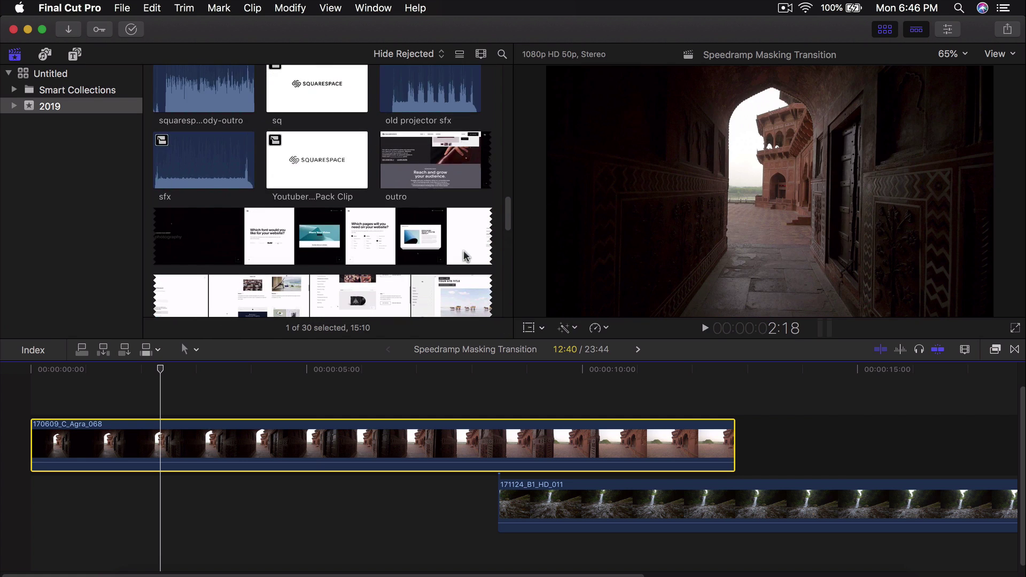
{"action": "scroll", "coordinate": [467, 256], "scroll_direction": "up", "scroll_amount": 4}
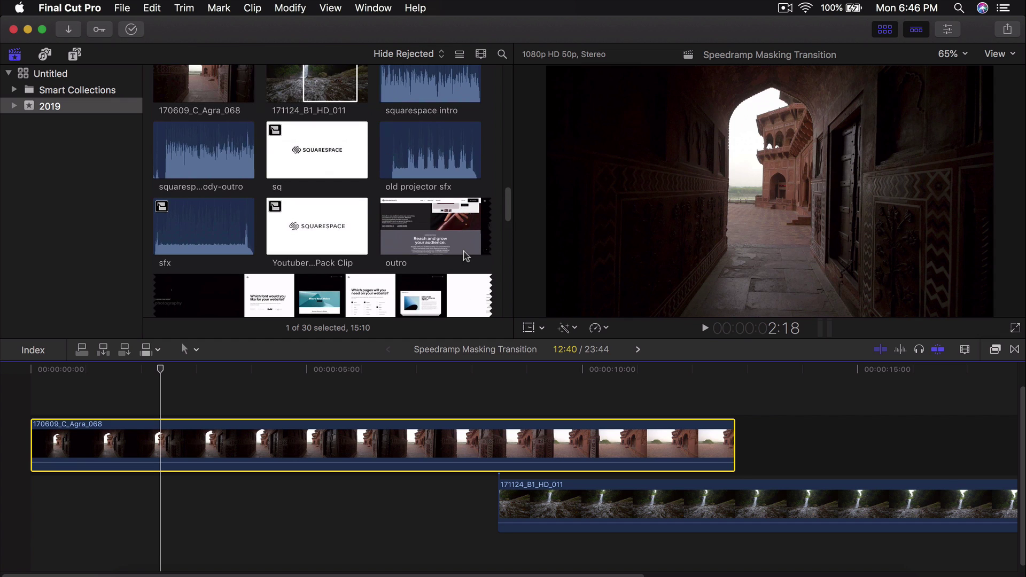
{"action": "scroll", "coordinate": [442, 225], "scroll_direction": "up", "scroll_amount": 12}
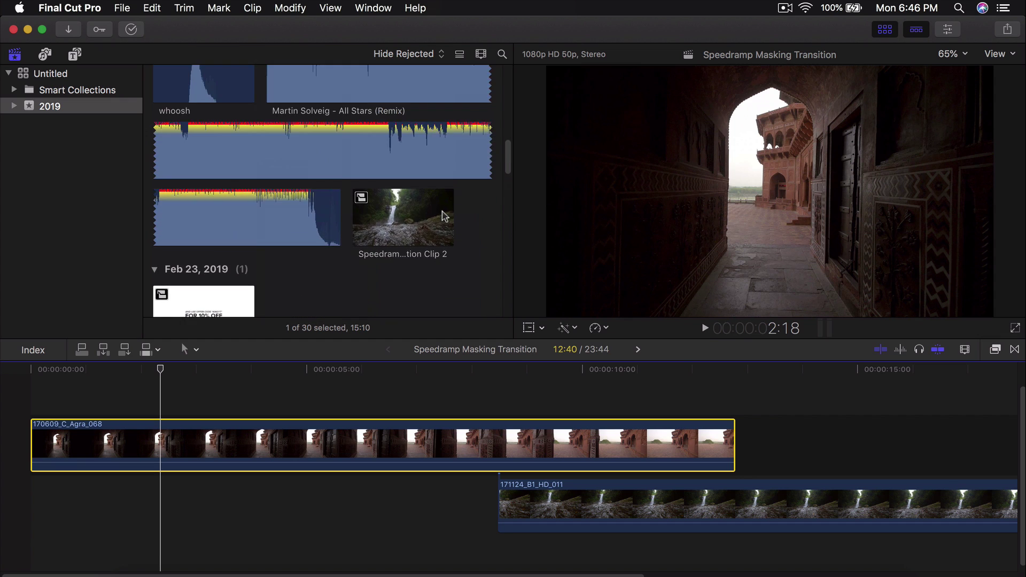
{"action": "scroll", "coordinate": [448, 205], "scroll_direction": "up", "scroll_amount": 2}
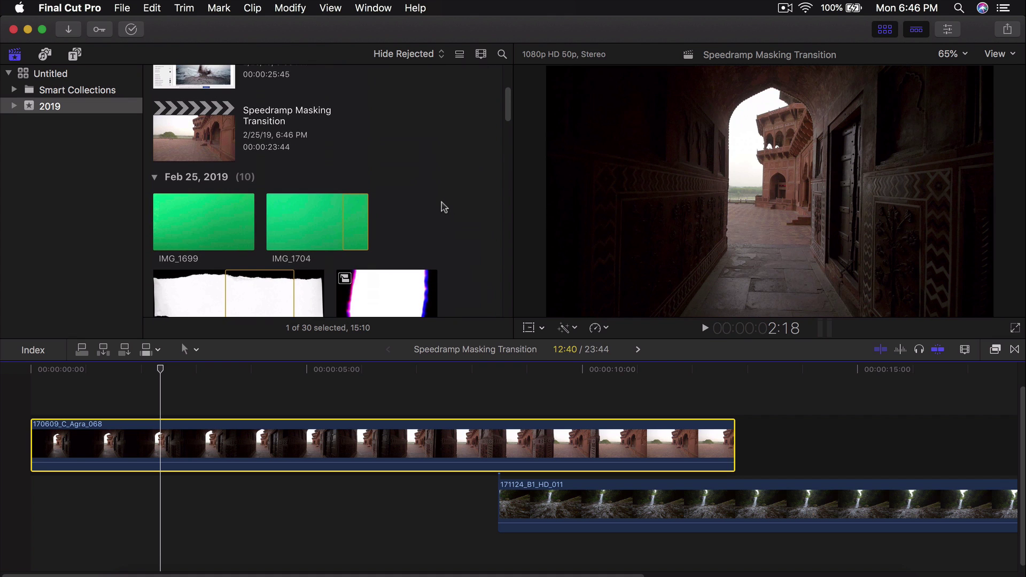
Step: Select a 4:00 range of IMG_1704 and preview the hands footage
{"action": "left_click", "coordinate": [351, 189]}
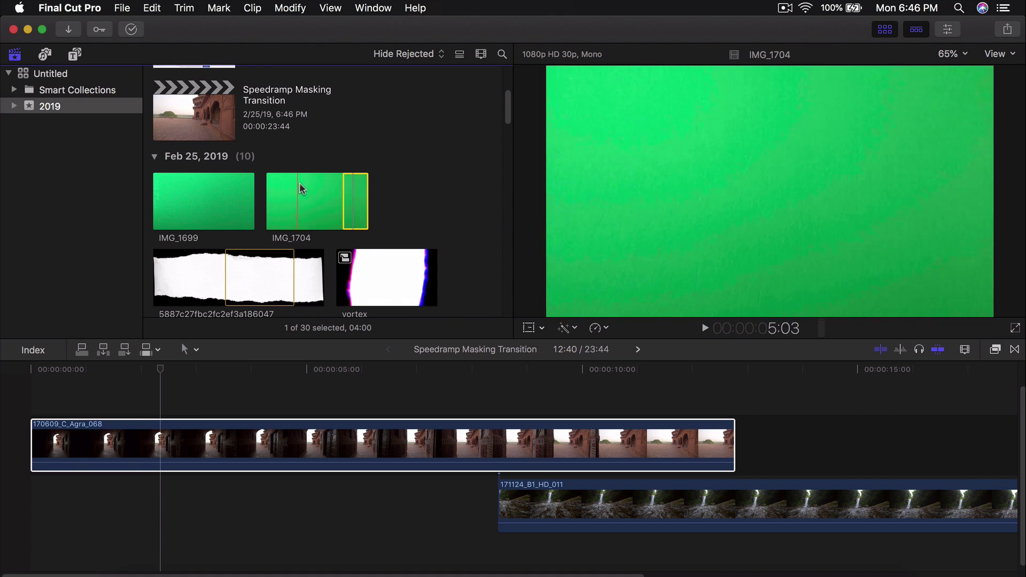
{"action": "key", "text": "space"}
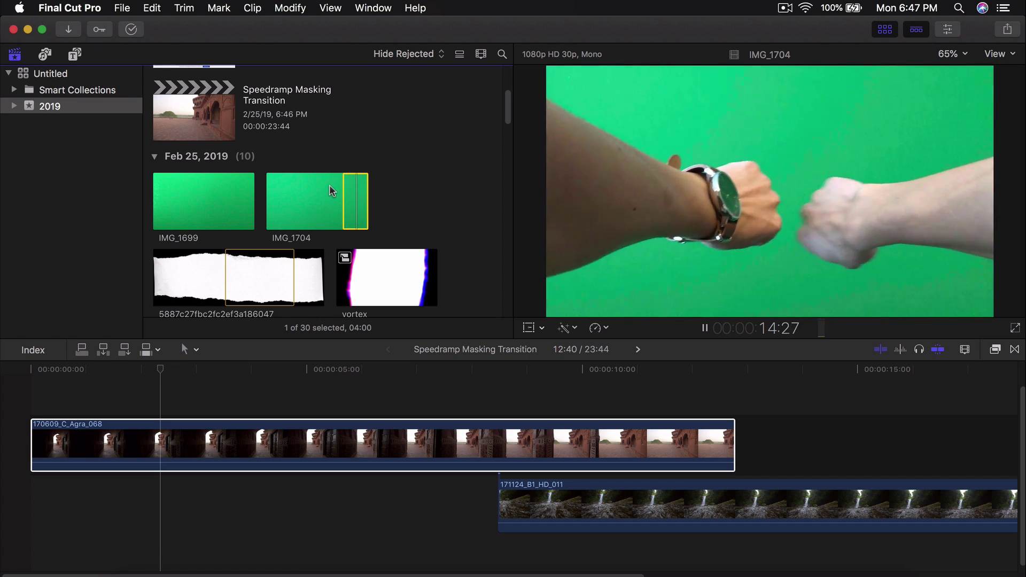
{"action": "key", "text": "space"}
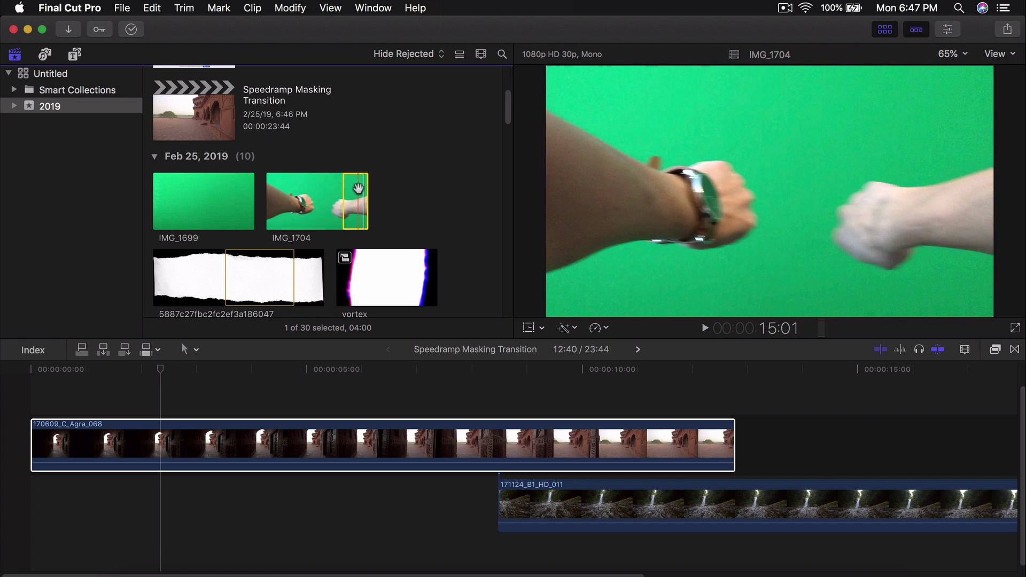
Step: Connect the IMG_1704 range above the Agra corridor clip and hide the browser
{"action": "left_click_drag", "start_coordinate": [354, 189], "coordinate": [163, 387]}
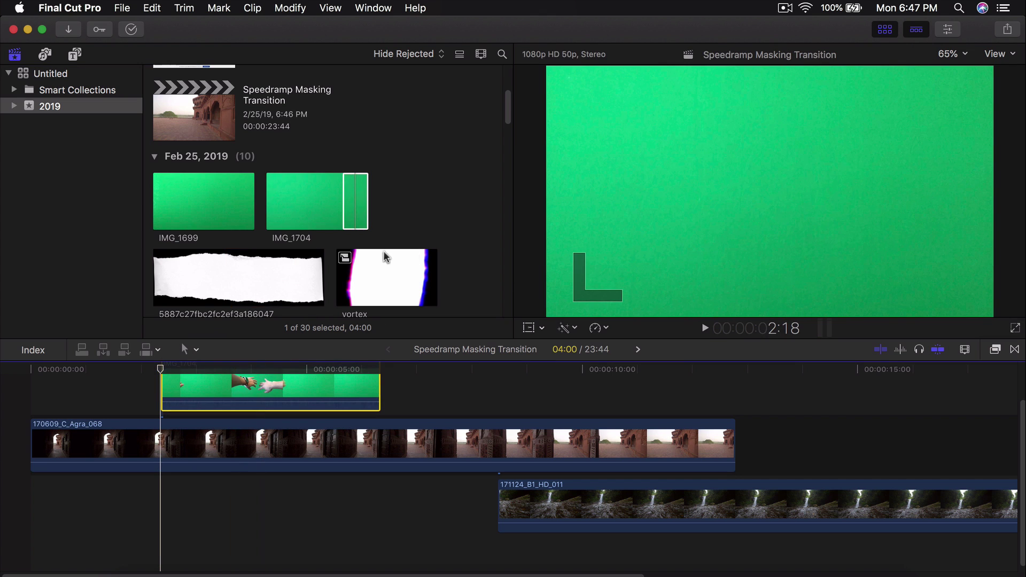
{"action": "scroll", "coordinate": [387, 256], "scroll_direction": "down", "scroll_amount": 10}
{"action": "left_click", "coordinate": [884, 30]}
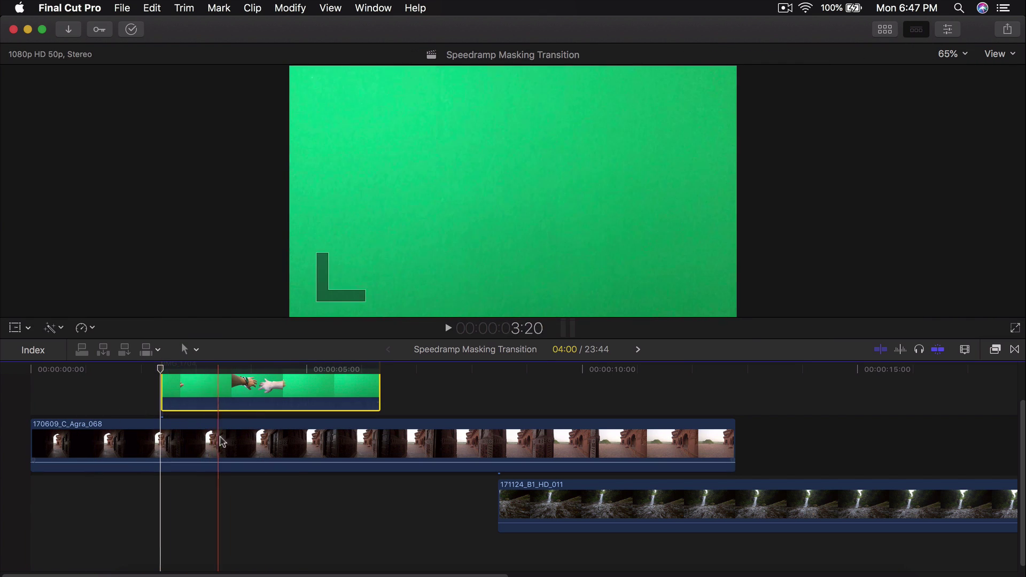
{"action": "scroll", "coordinate": [212, 399], "scroll_direction": "up", "scroll_amount": 3}
Step: Play back the hands over the corridor and park the playhead at 4:12
{"action": "key", "text": "space"}
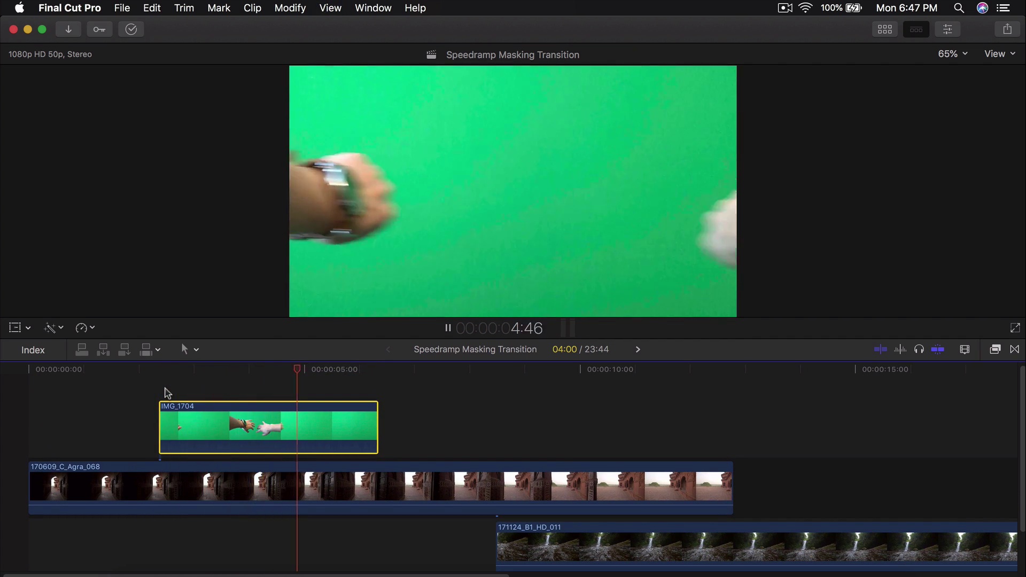
{"action": "key", "text": "space"}
{"action": "key", "text": "space"}
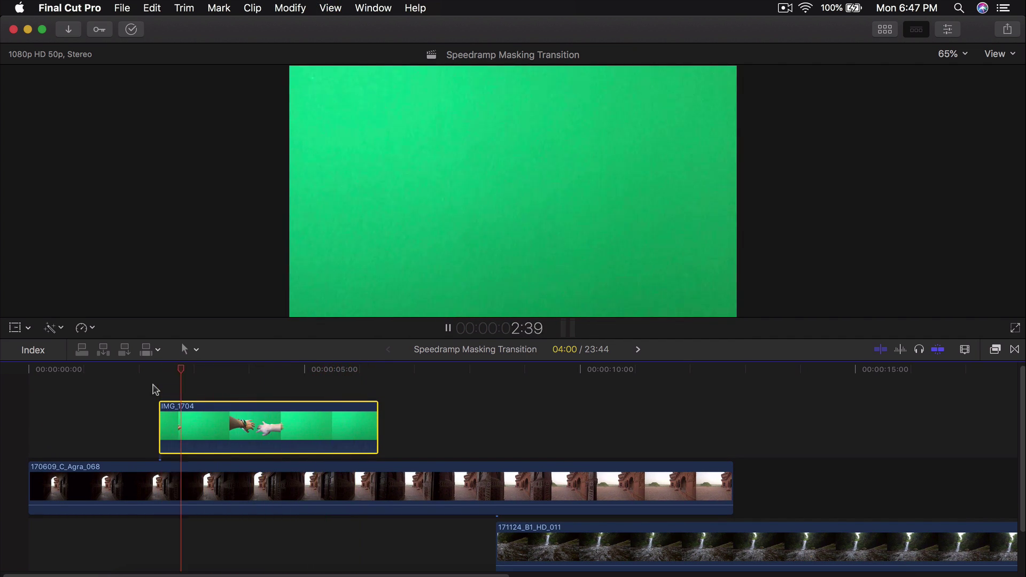
{"action": "key", "text": "space"}
{"action": "left_click", "coordinate": [260, 377]}
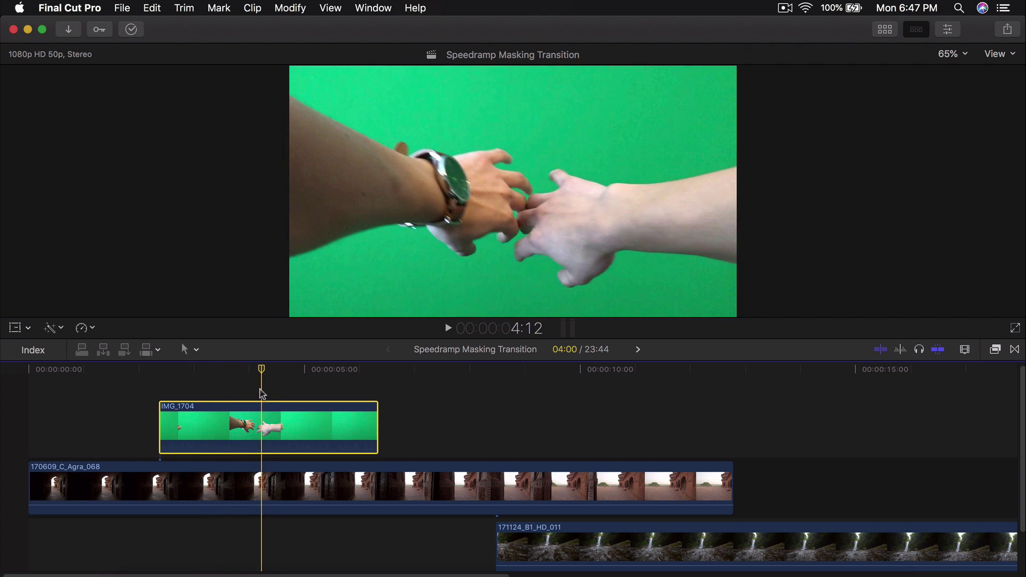
{"action": "left_click", "coordinate": [995, 350]}
Step: Apply the Keyer effect to IMG_1704 to remove its green background
{"action": "scroll", "coordinate": [775, 511], "scroll_direction": "down", "scroll_amount": 3}
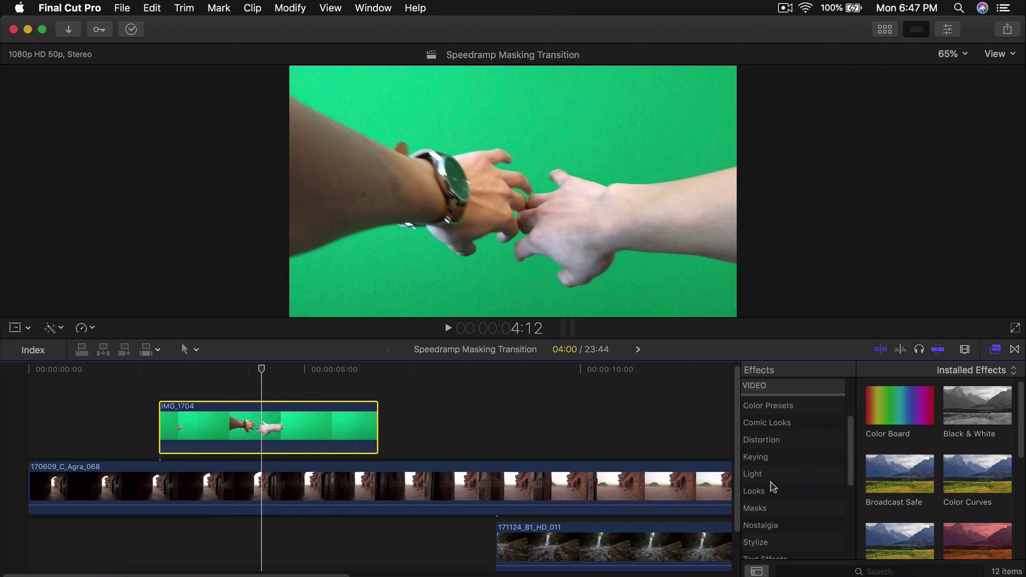
{"action": "left_click", "coordinate": [767, 457]}
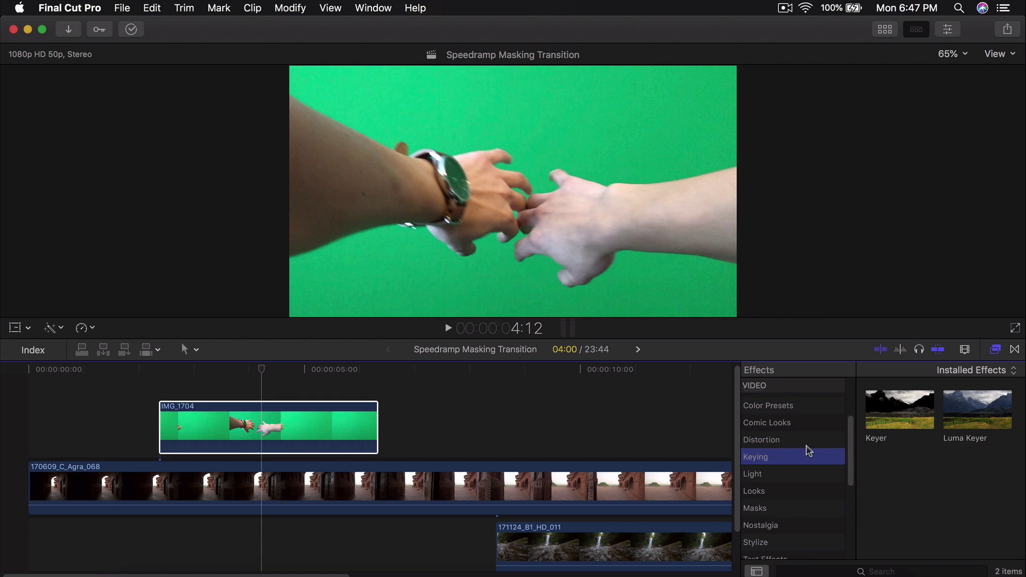
{"action": "left_click_drag", "start_coordinate": [900, 415], "coordinate": [255, 424]}
{"action": "left_click", "coordinate": [246, 425]}
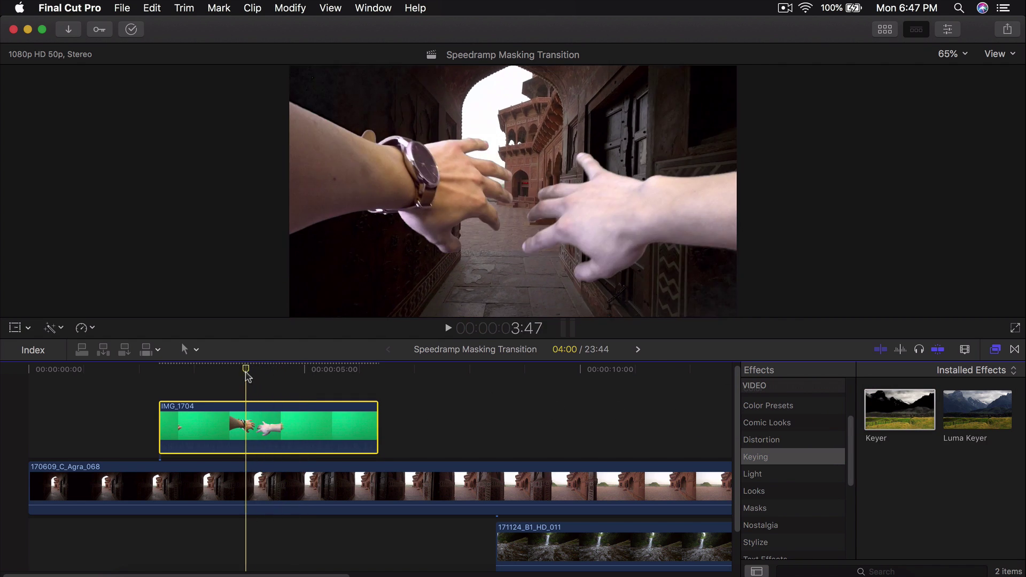
{"action": "left_click", "coordinate": [996, 353]}
Step: Preview the keyed composite from 2:18 and show the Keyer settings in the Inspector
{"action": "left_click_drag", "start_coordinate": [249, 368], "coordinate": [165, 369]}
{"action": "key", "text": "space"}
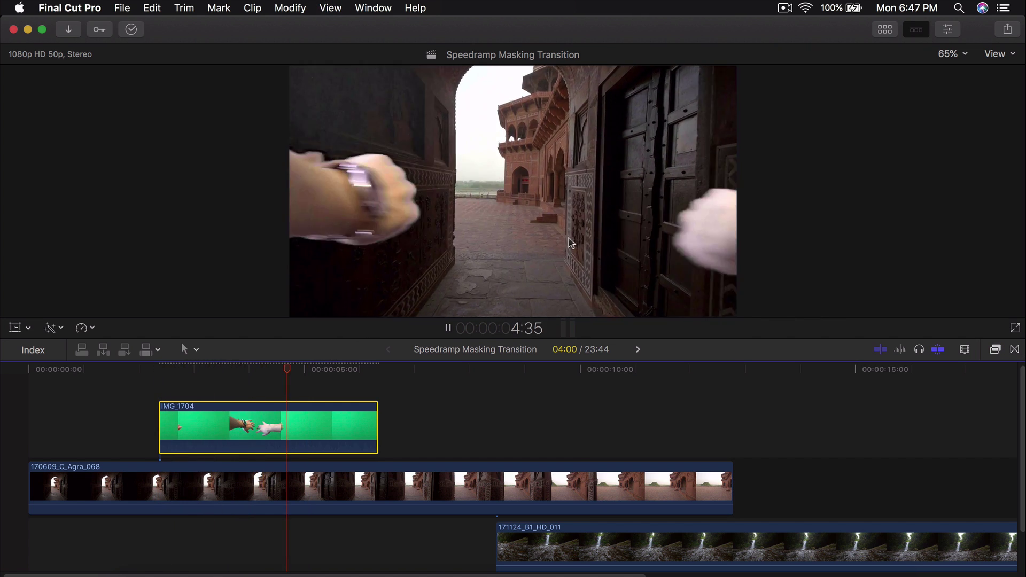
{"action": "key", "text": "space"}
{"action": "left_click", "coordinate": [171, 368]}
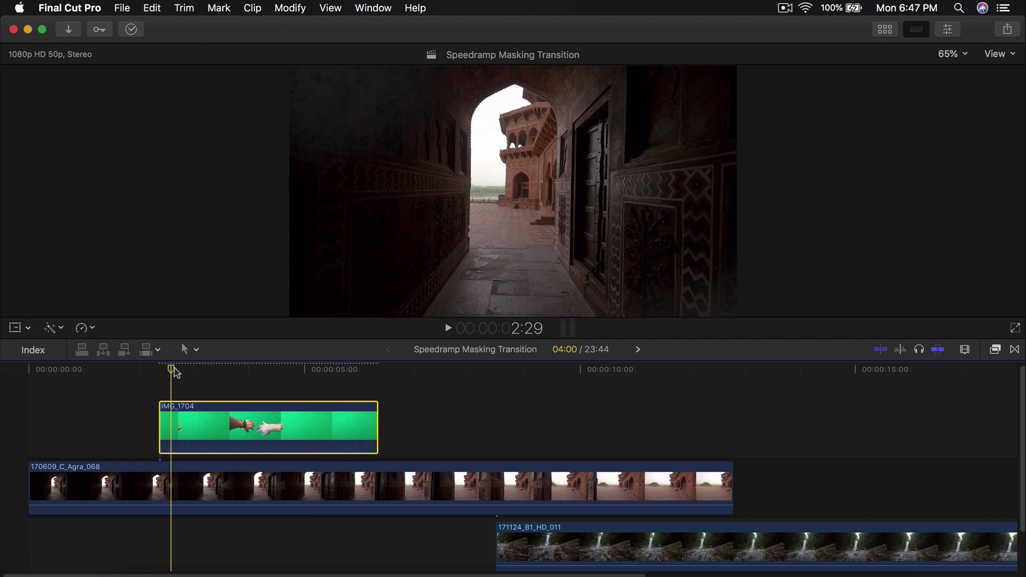
{"action": "key", "text": "super+4"}
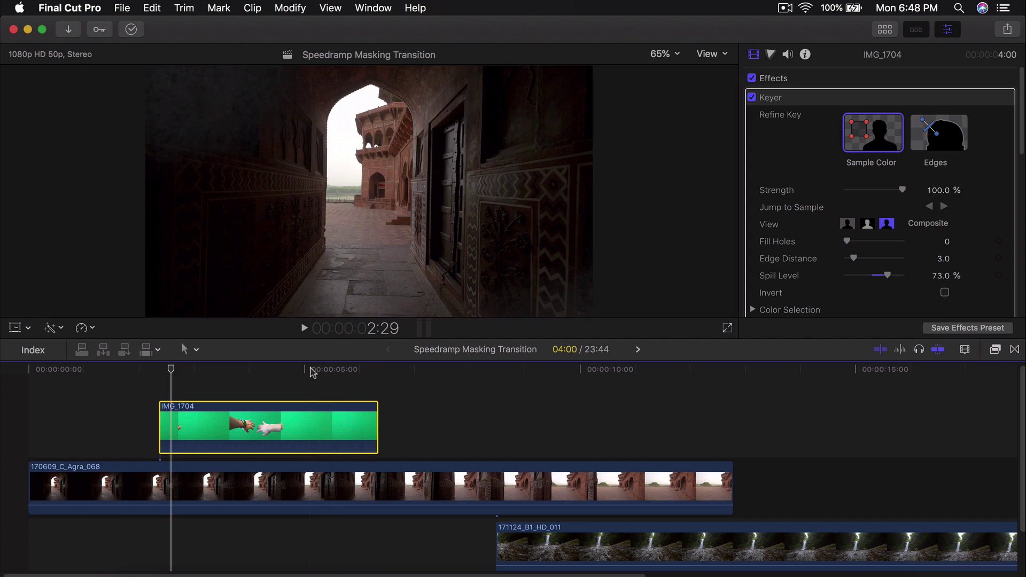
Step: Add four Keyer colour samples at the frame's four corners
{"action": "left_click", "coordinate": [866, 136]}
{"action": "left_click_drag", "start_coordinate": [181, 85], "coordinate": [252, 146]}
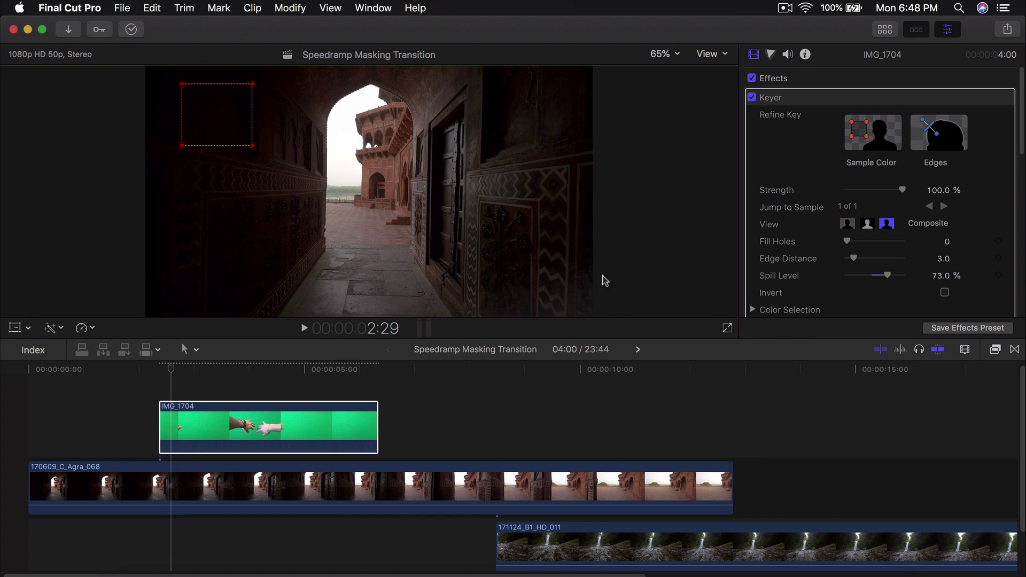
{"action": "left_click", "coordinate": [891, 141]}
{"action": "left_click_drag", "start_coordinate": [481, 265], "coordinate": [575, 306]}
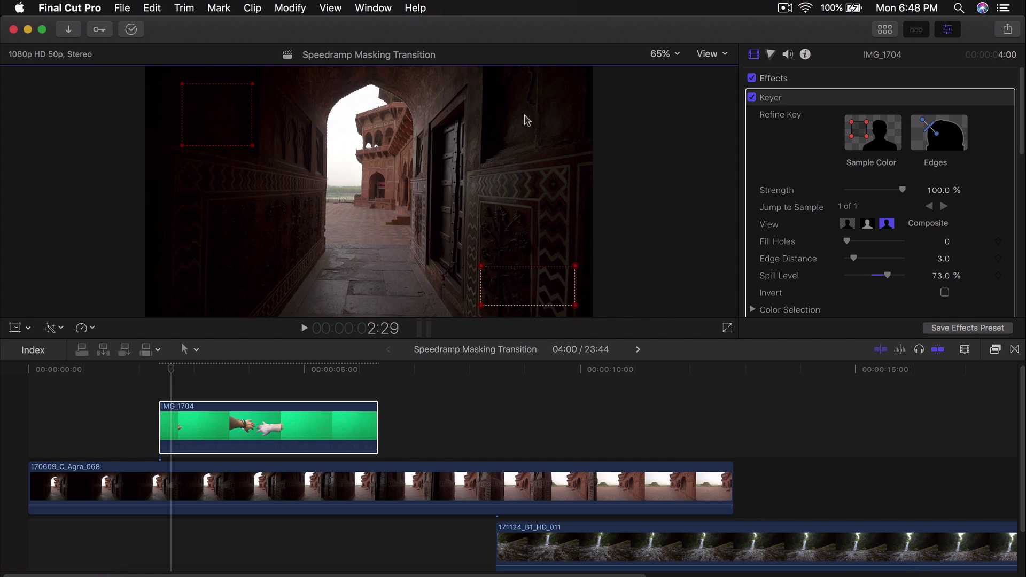
{"action": "left_click", "coordinate": [867, 136]}
{"action": "left_click_drag", "start_coordinate": [511, 81], "coordinate": [565, 117]}
{"action": "left_click", "coordinate": [890, 133]}
{"action": "left_click_drag", "start_coordinate": [183, 263], "coordinate": [225, 300]}
Step: Preview the refined key from 2:18 and scrub to where the hands meet
{"action": "left_click", "coordinate": [160, 369]}
{"action": "key", "text": "space"}
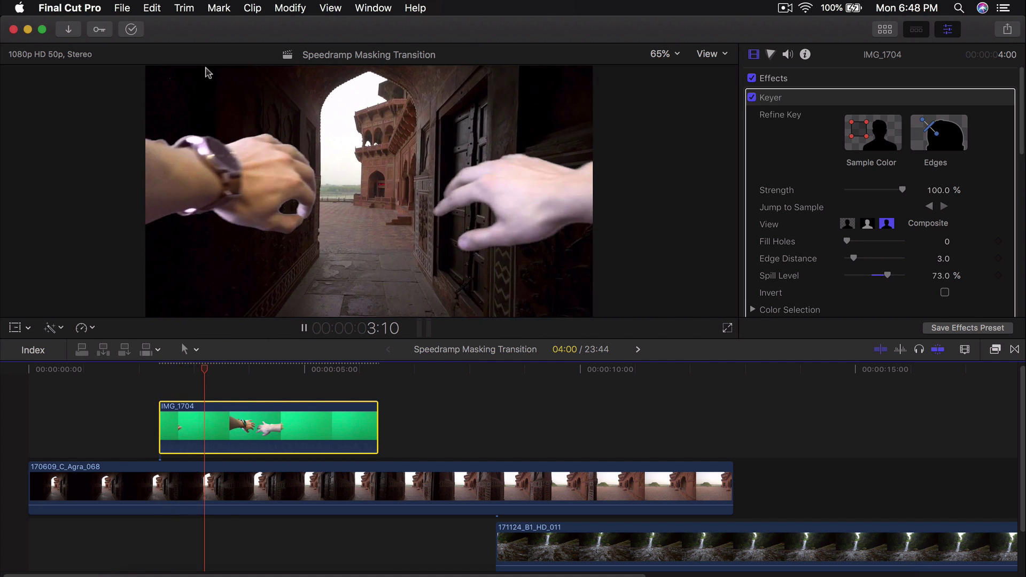
{"action": "key", "text": "space"}
{"action": "left_click_drag", "start_coordinate": [270, 367], "coordinate": [284, 367]}
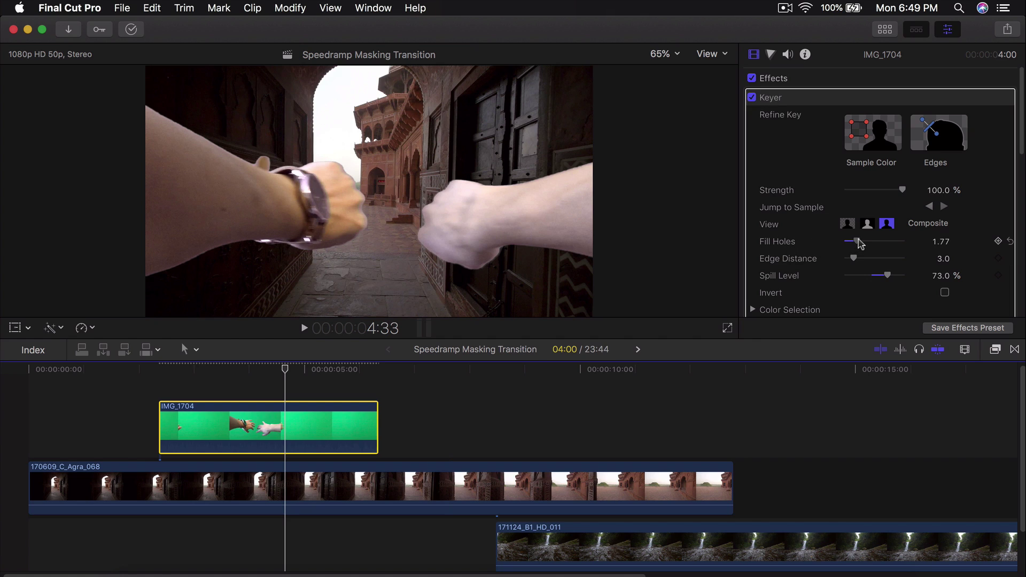
Step: Raise Fill Holes to 2.11 and slide 171124_B1_HD_011 earlier to line up with the hands
{"action": "left_click_drag", "start_coordinate": [167, 369], "coordinate": [378, 368]}
{"action": "left_click", "coordinate": [193, 398]}
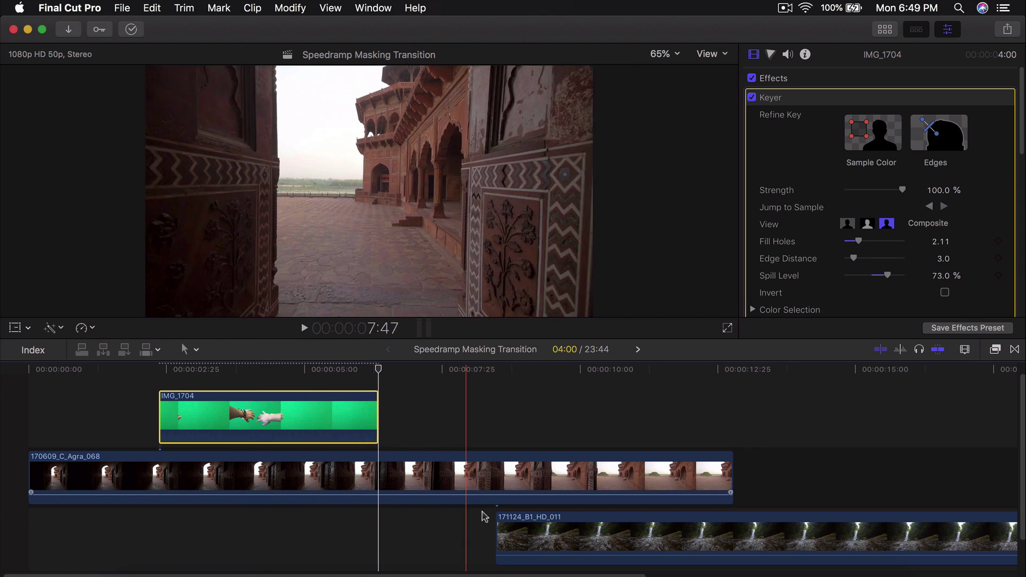
{"action": "left_click_drag", "start_coordinate": [494, 543], "coordinate": [216, 532]}
Step: Apply the Draw Mask effect to 170609_C_Agra_068
{"action": "left_click", "coordinate": [95, 476]}
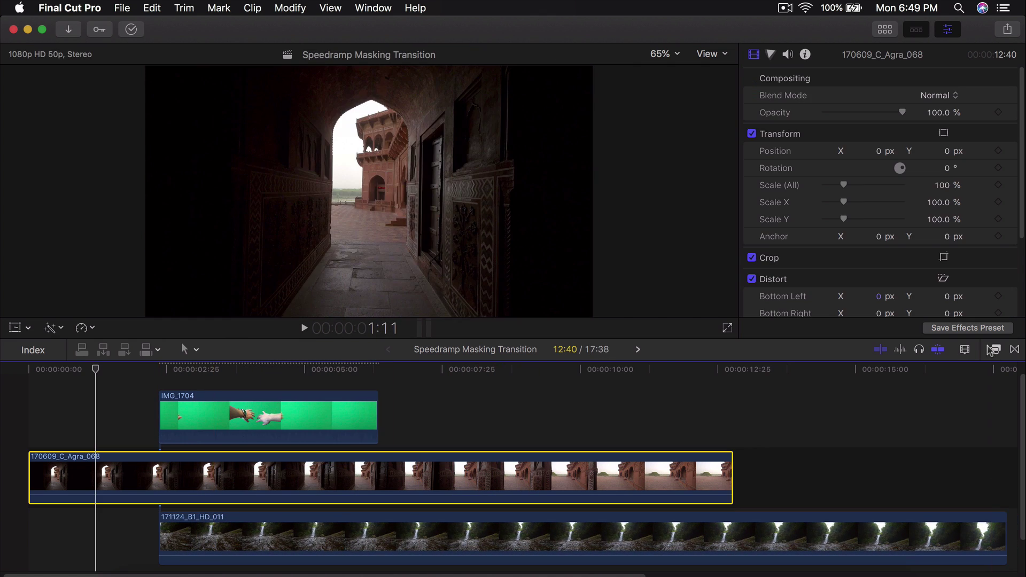
{"action": "left_click", "coordinate": [995, 349]}
{"action": "left_click", "coordinate": [786, 509]}
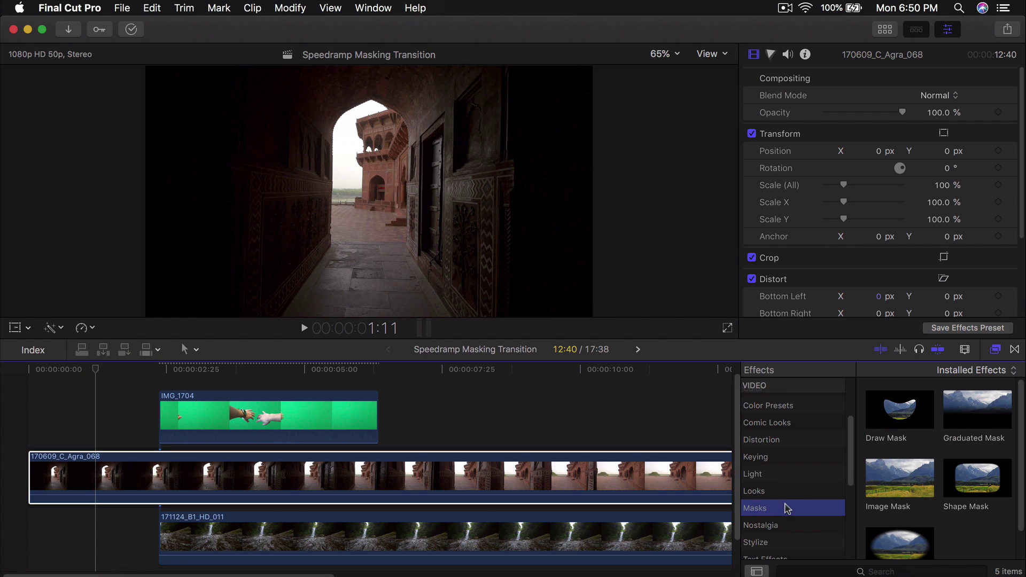
{"action": "mouse_move", "coordinate": [903, 411]}
{"action": "left_mouse_down"}
{"action": "mouse_move", "coordinate": [293, 485]}
{"action": "mouse_move", "coordinate": [171, 482]}
{"action": "left_mouse_up"}
{"action": "key", "text": "super+5"}
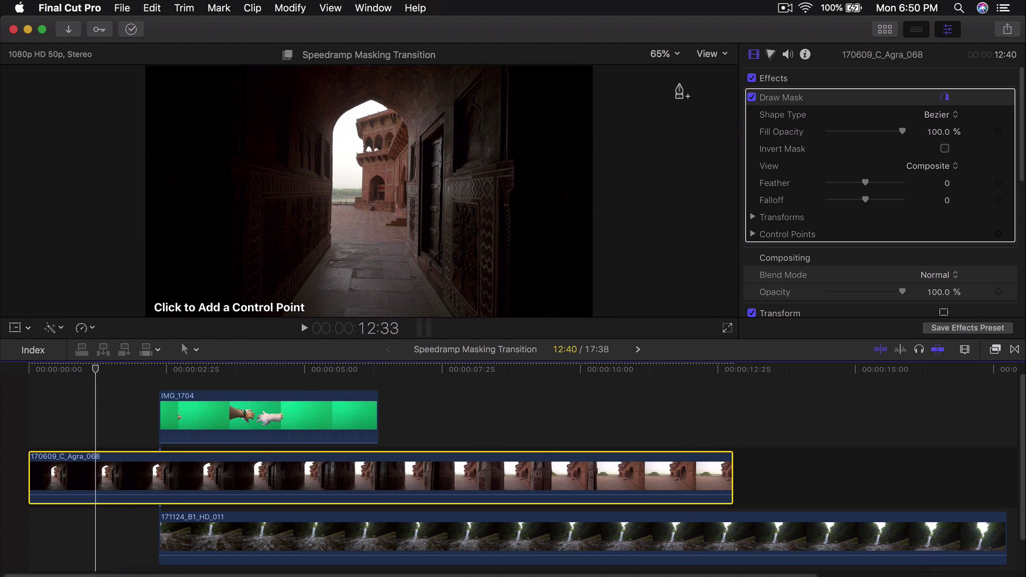
Step: At 50% viewer zoom, draw the mask around the left half and duplicate the clip above
{"action": "left_click", "coordinate": [663, 54]}
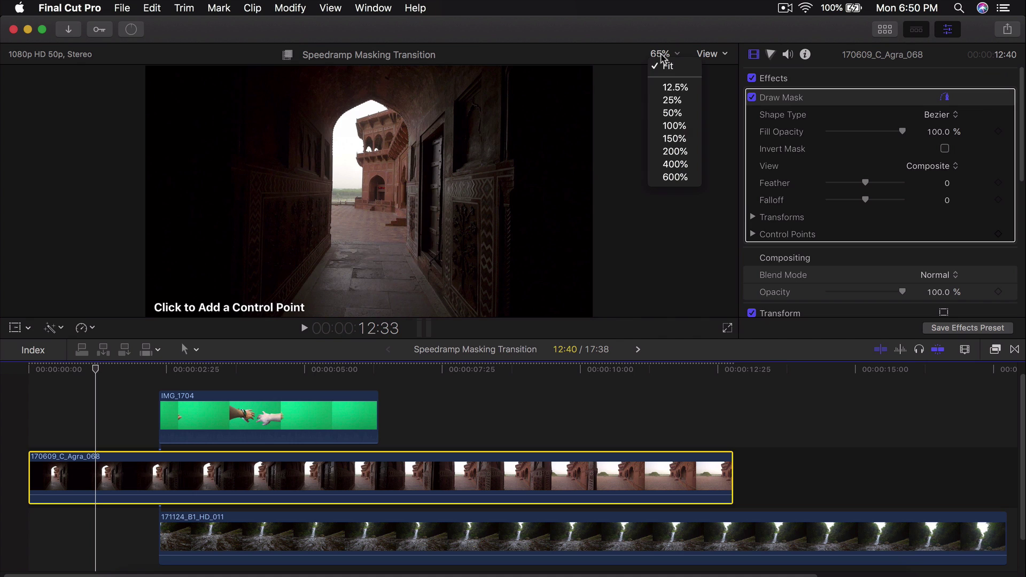
{"action": "left_click", "coordinate": [688, 113]}
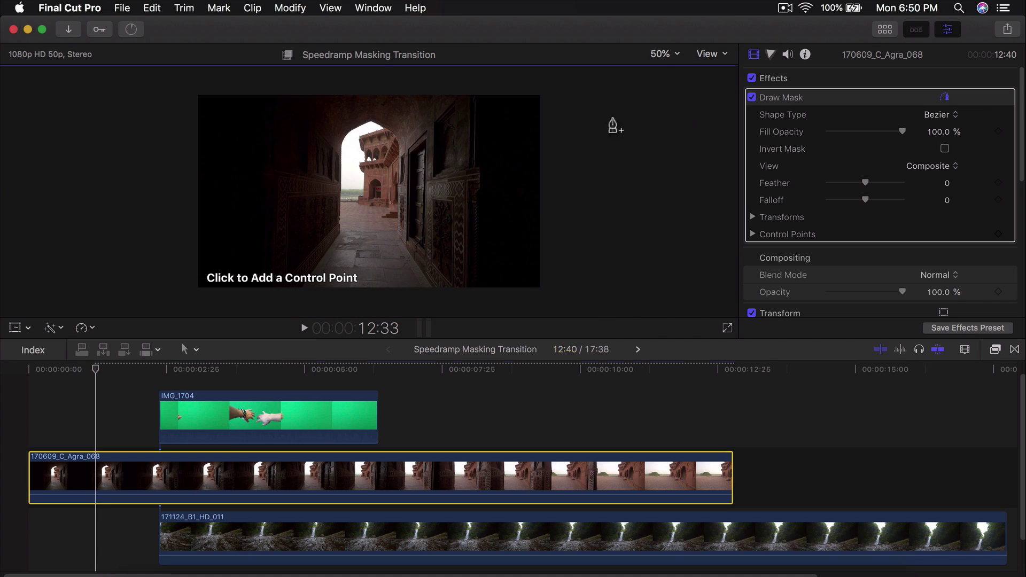
{"action": "left_click", "coordinate": [371, 85]}
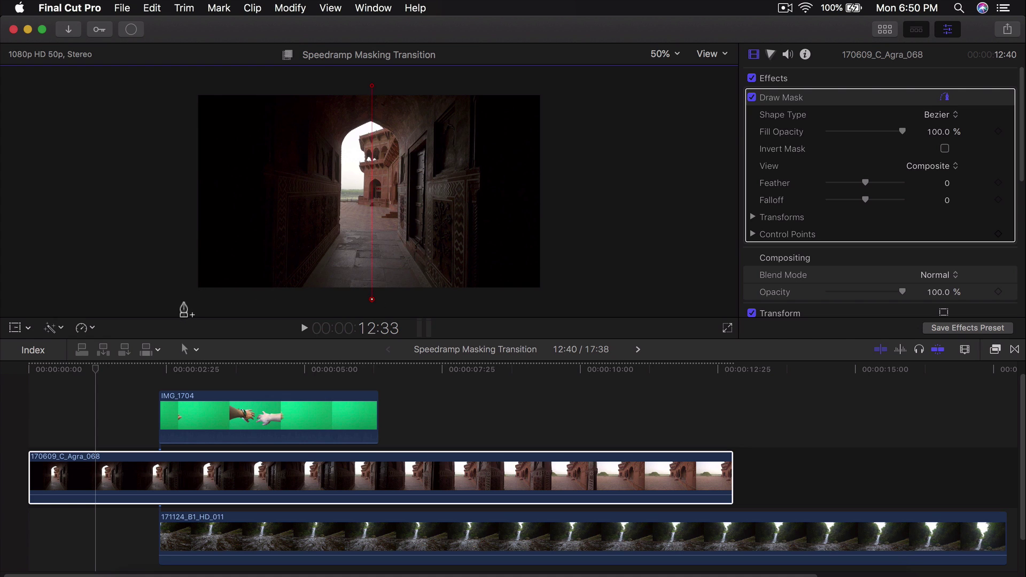
{"action": "left_click", "coordinate": [177, 86]}
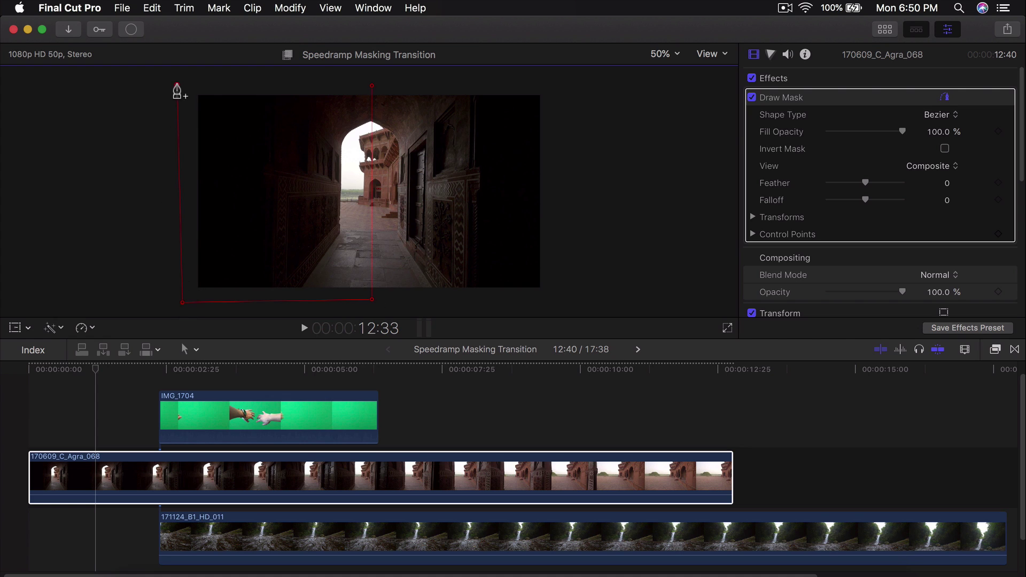
{"action": "left_click", "coordinate": [371, 85]}
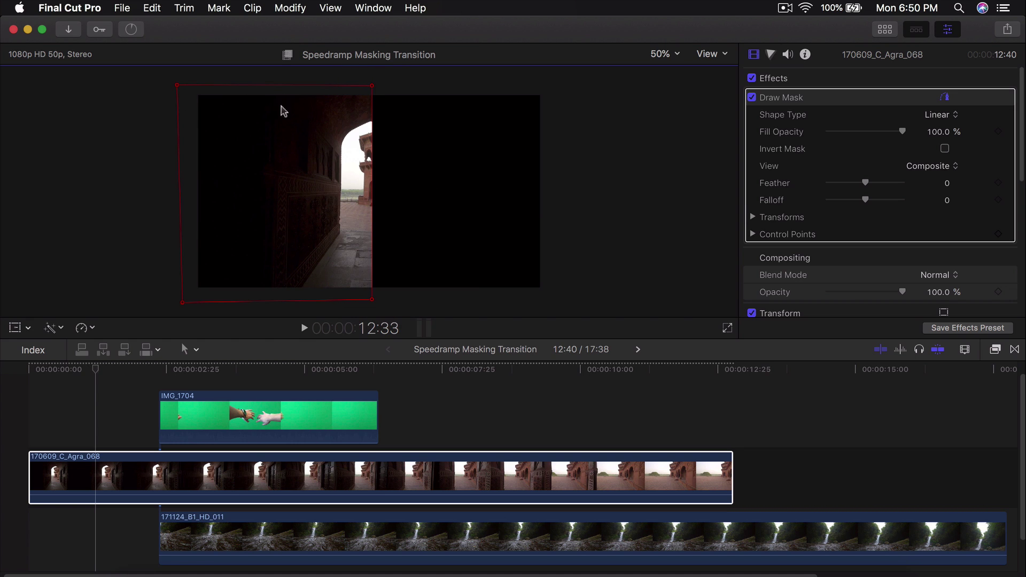
{"action": "left_click_drag", "start_coordinate": [130, 369], "coordinate": [31, 373]}
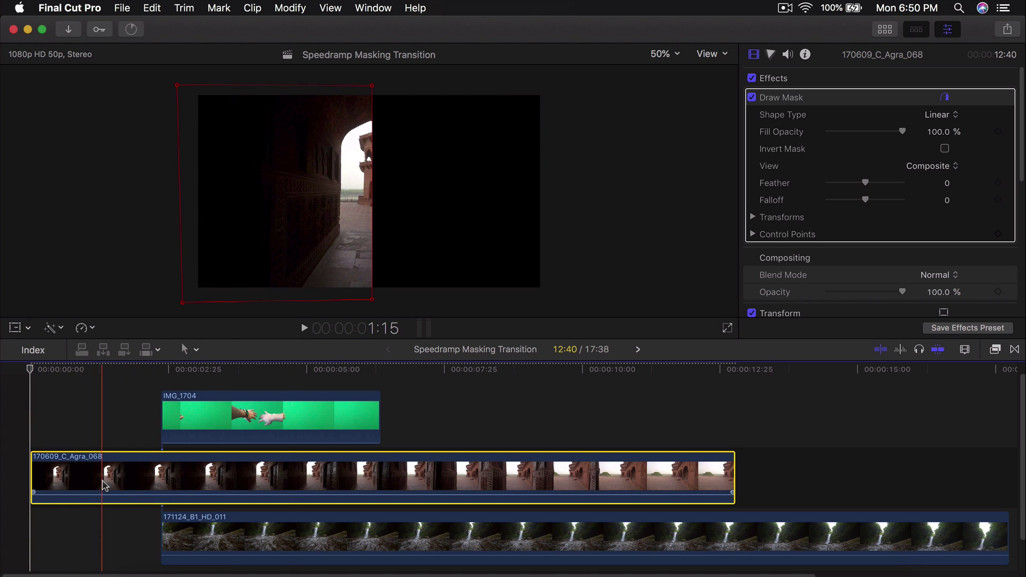
{"action": "left_click_drag", "start_coordinate": [105, 484], "coordinate": [108, 423]}
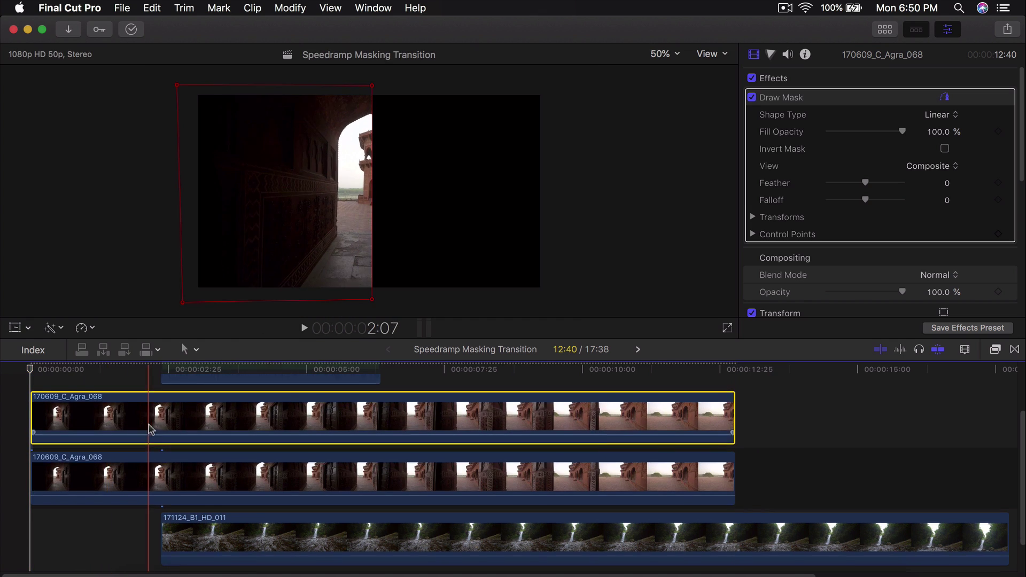
Step: Drag the upper Agra copy's mask over the right half and compare both copies
{"action": "scroll", "coordinate": [151, 429], "scroll_direction": "up", "scroll_amount": 3}
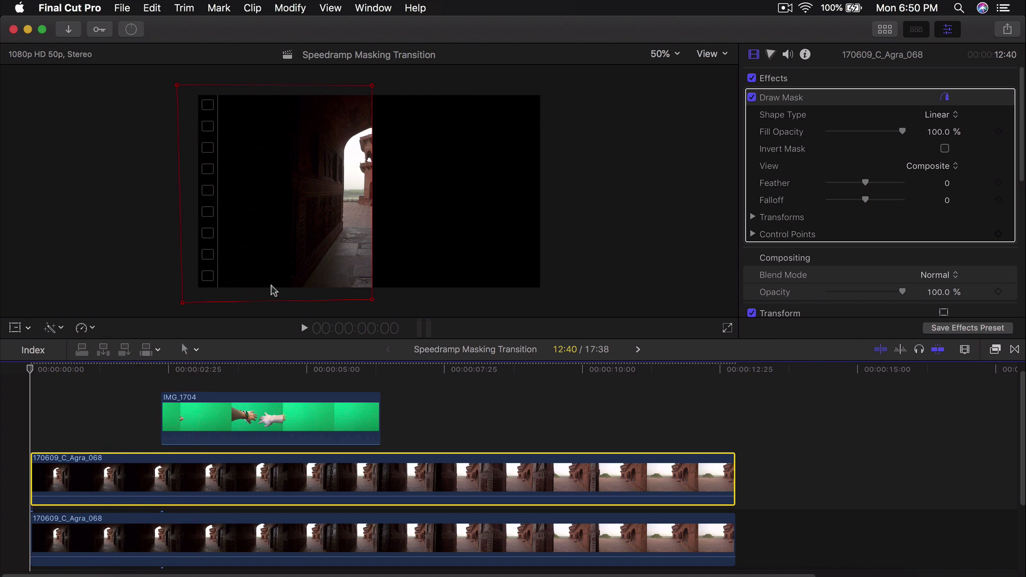
{"action": "left_click", "coordinate": [183, 207]}
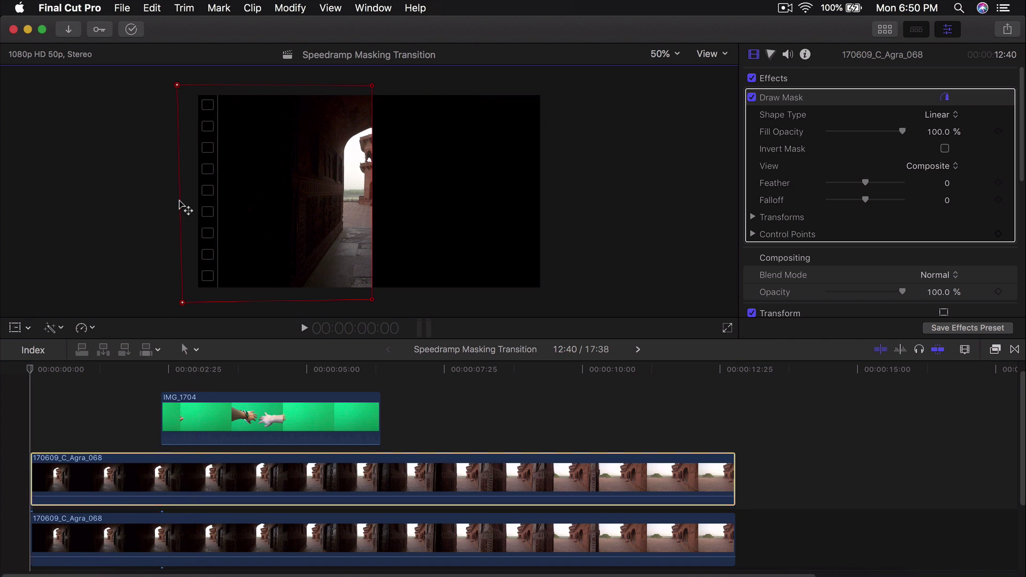
{"action": "left_click_drag", "start_coordinate": [183, 207], "coordinate": [571, 203]}
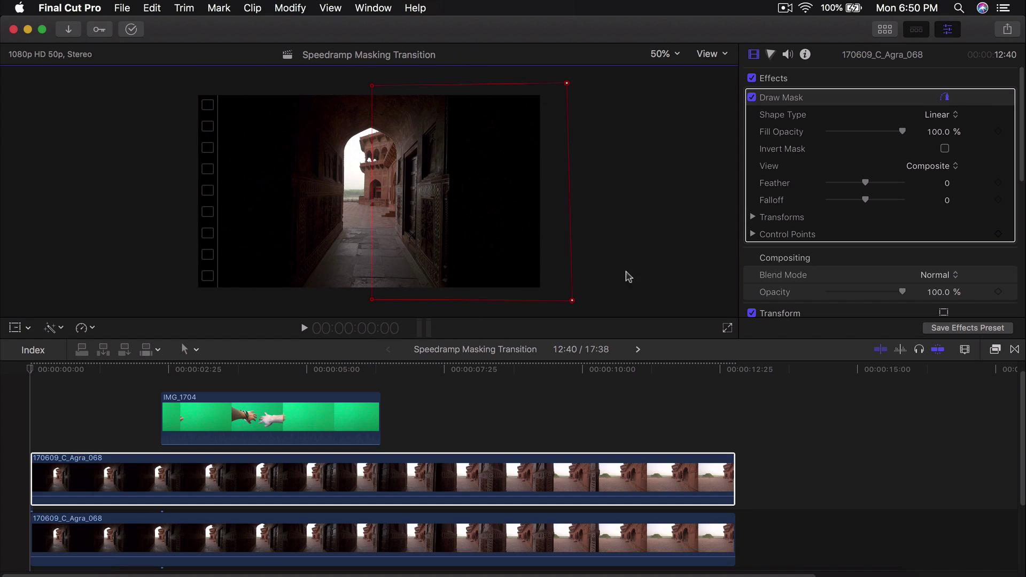
{"action": "left_click", "coordinate": [63, 474]}
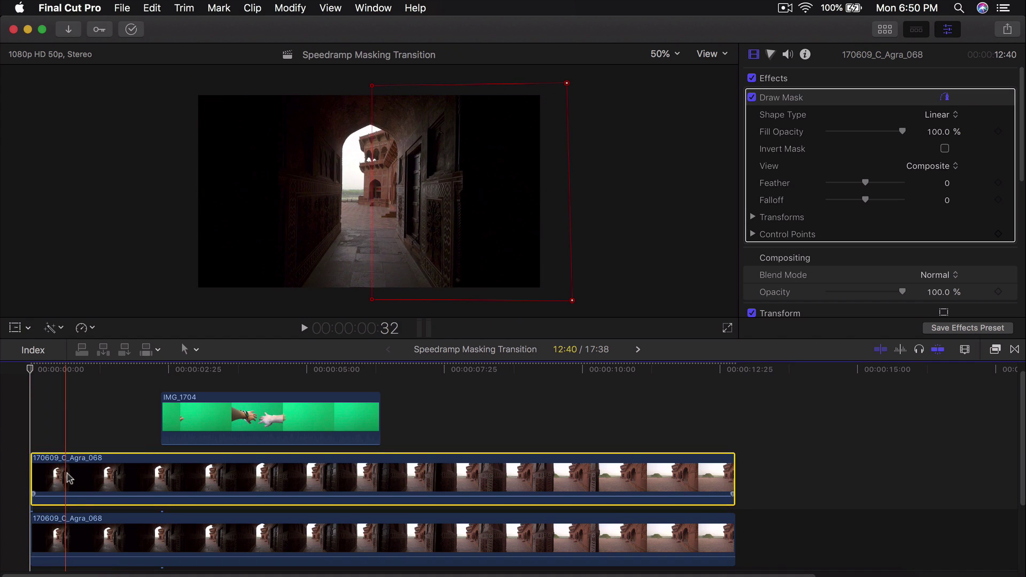
{"action": "key", "text": "cmd+Down"}
{"action": "key", "text": "super+Up"}
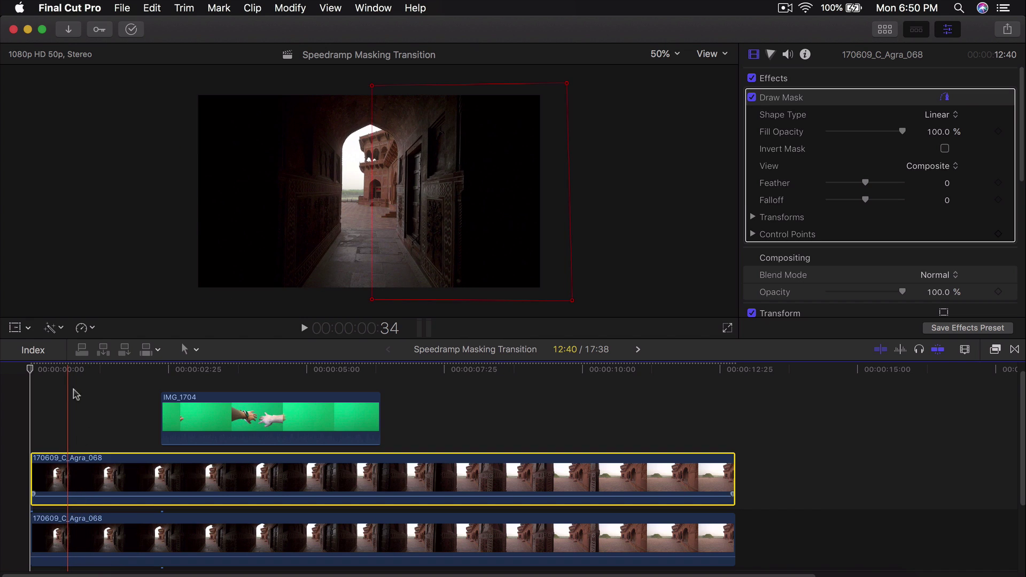
{"action": "left_click", "coordinate": [57, 534]}
{"action": "scroll", "coordinate": [56, 533], "scroll_direction": "down", "scroll_amount": 2}
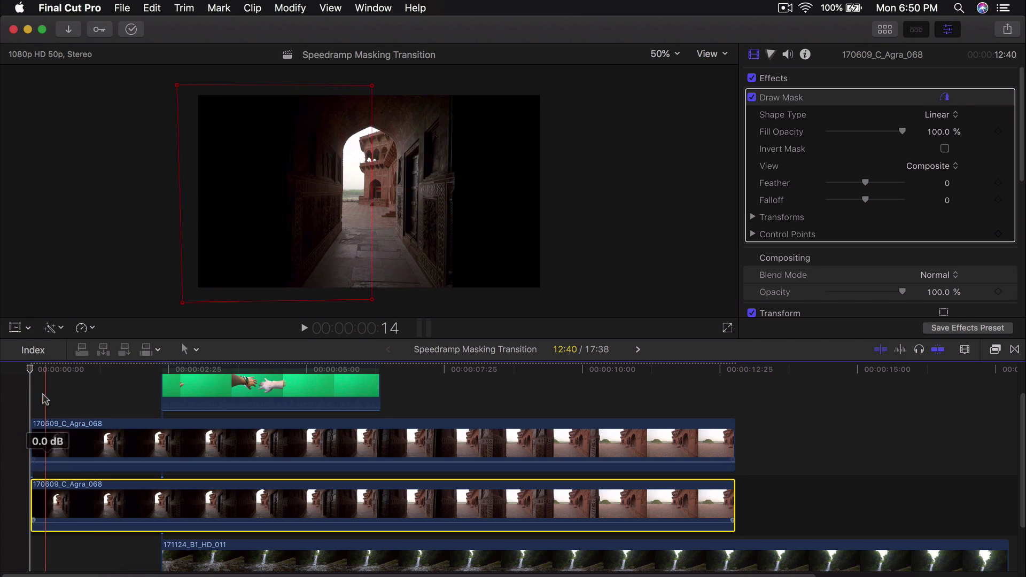
Step: Scrub the playhead from about 2:27 forward to 4:23 where the fists meet
{"action": "left_click", "coordinate": [160, 369]}
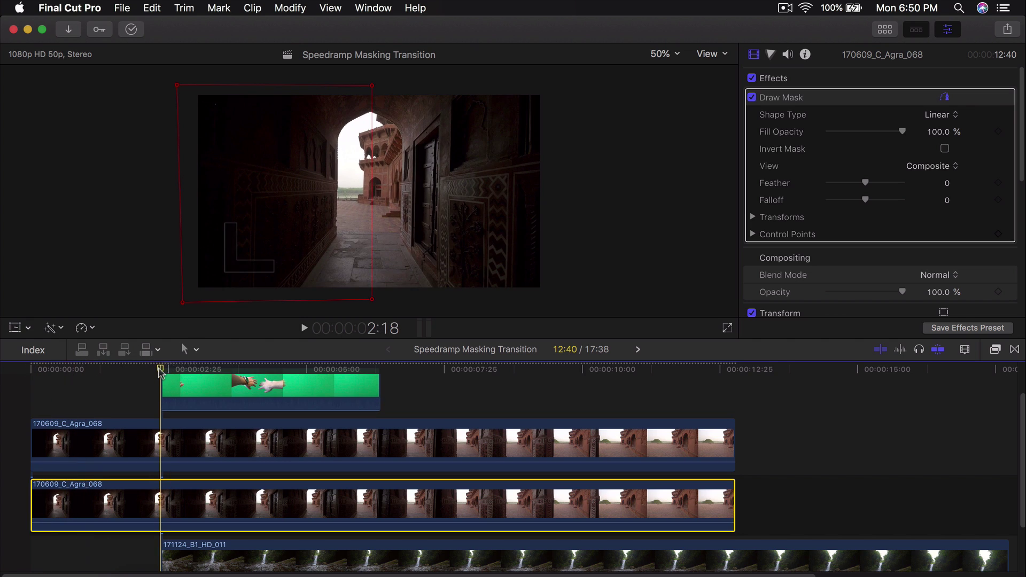
{"action": "left_click_drag", "start_coordinate": [179, 371], "coordinate": [276, 368]}
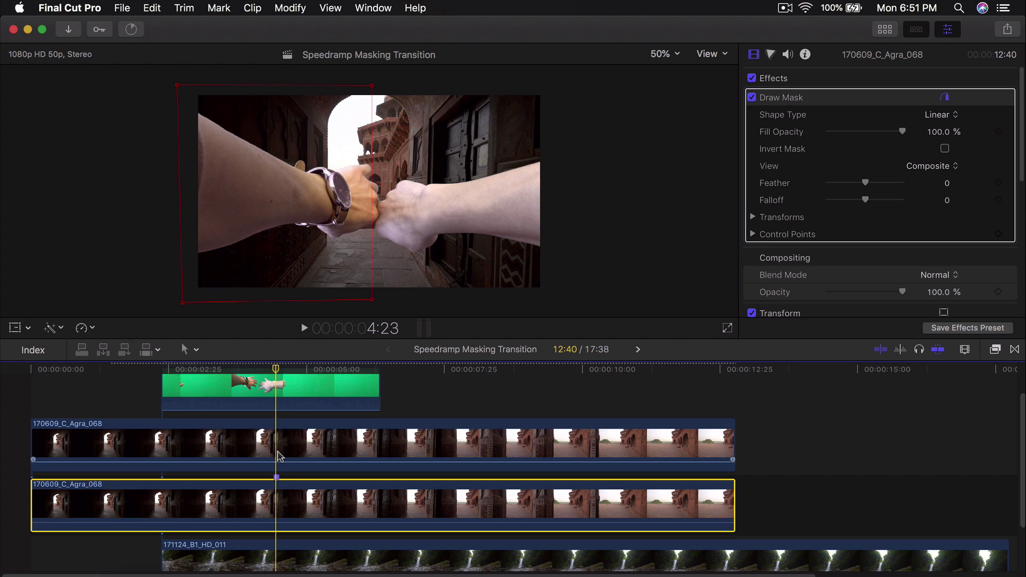
Step: Reveal the lower Agra copy's audio and video animation lanes
{"action": "right_click", "coordinate": [277, 494]}
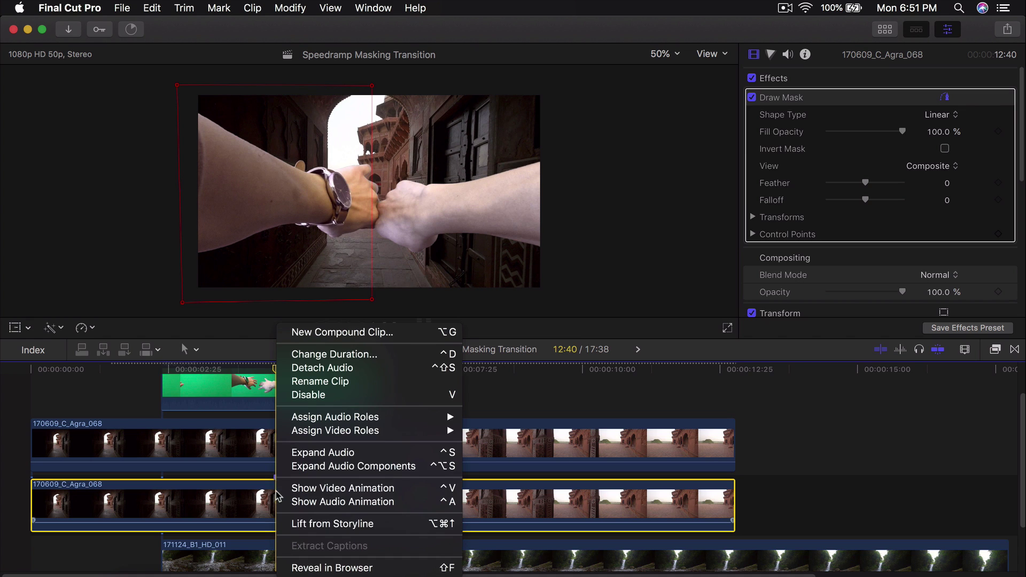
{"action": "left_click", "coordinate": [300, 502]}
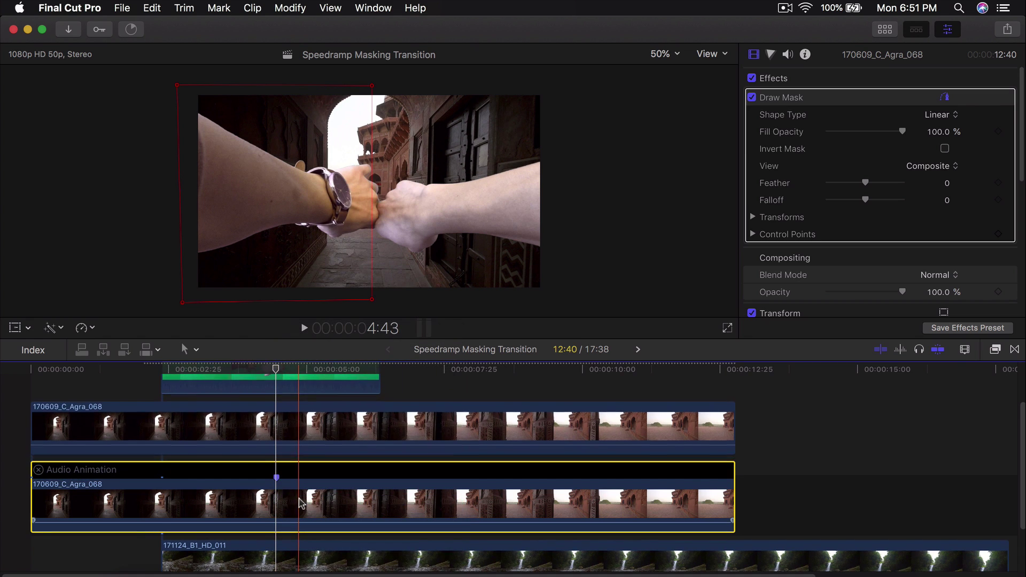
{"action": "right_click", "coordinate": [284, 494]}
{"action": "left_click", "coordinate": [306, 488]}
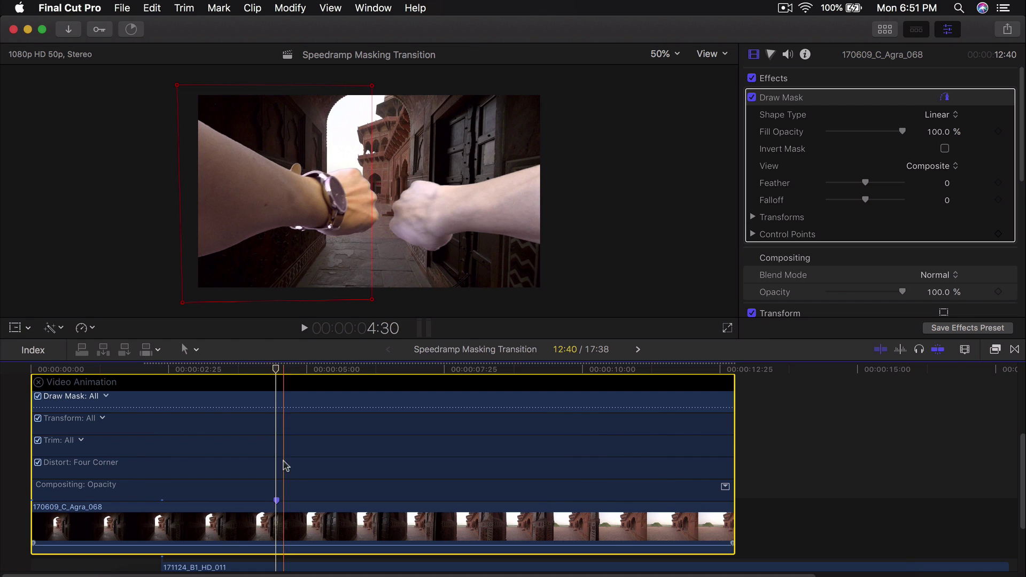
{"action": "right_click", "coordinate": [287, 499]}
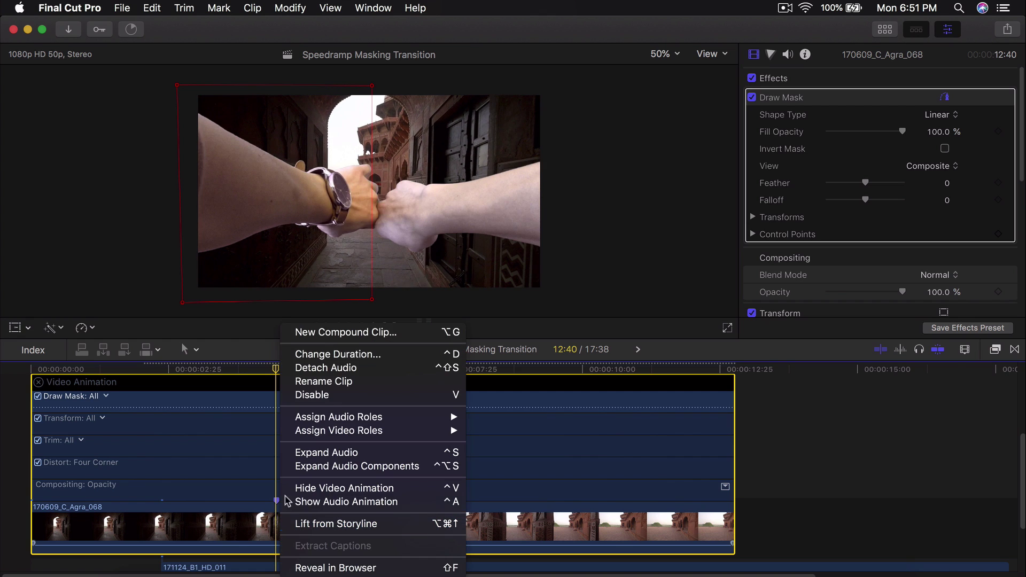
{"action": "left_click", "coordinate": [237, 473]}
Step: Hide the Agra clip's video animation lanes and select the upper Agra copy
{"action": "scroll", "coordinate": [279, 395], "scroll_direction": "up", "scroll_amount": 3}
{"action": "scroll", "coordinate": [283, 437], "scroll_direction": "down", "scroll_amount": 4}
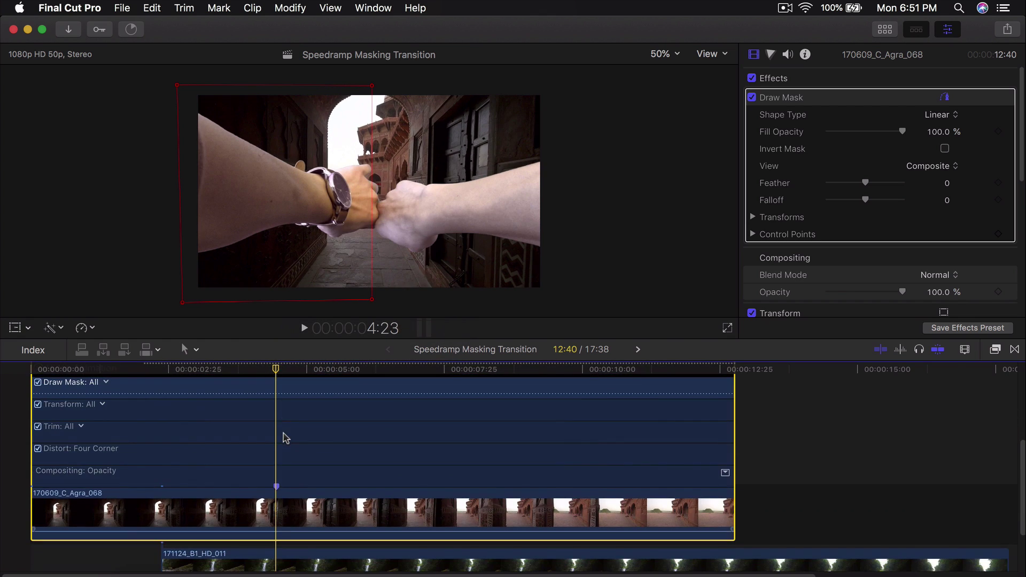
{"action": "scroll", "coordinate": [286, 438], "scroll_direction": "down", "scroll_amount": 3}
{"action": "right_click", "coordinate": [277, 452]}
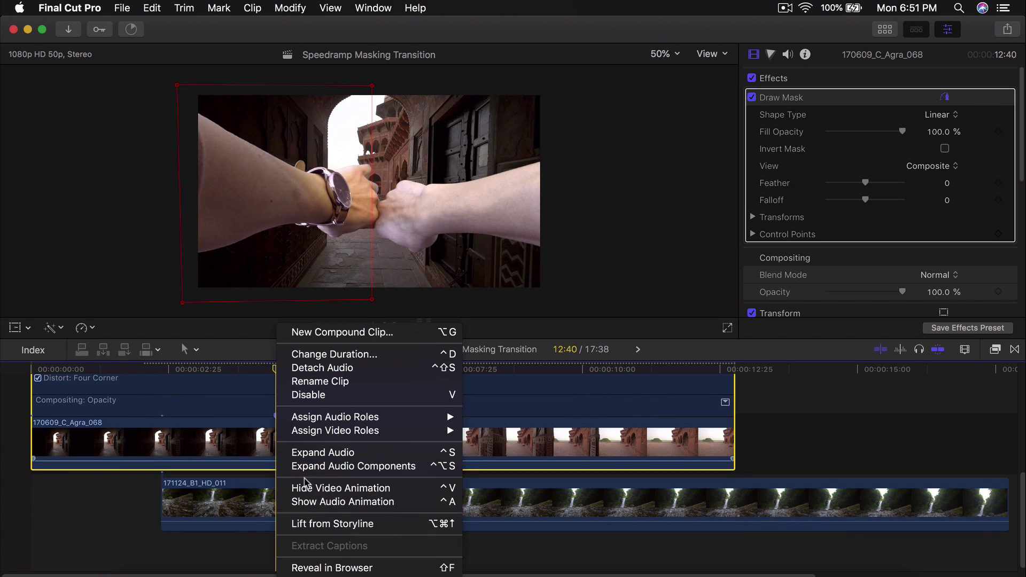
{"action": "left_click", "coordinate": [307, 488]}
{"action": "left_click", "coordinate": [278, 407]}
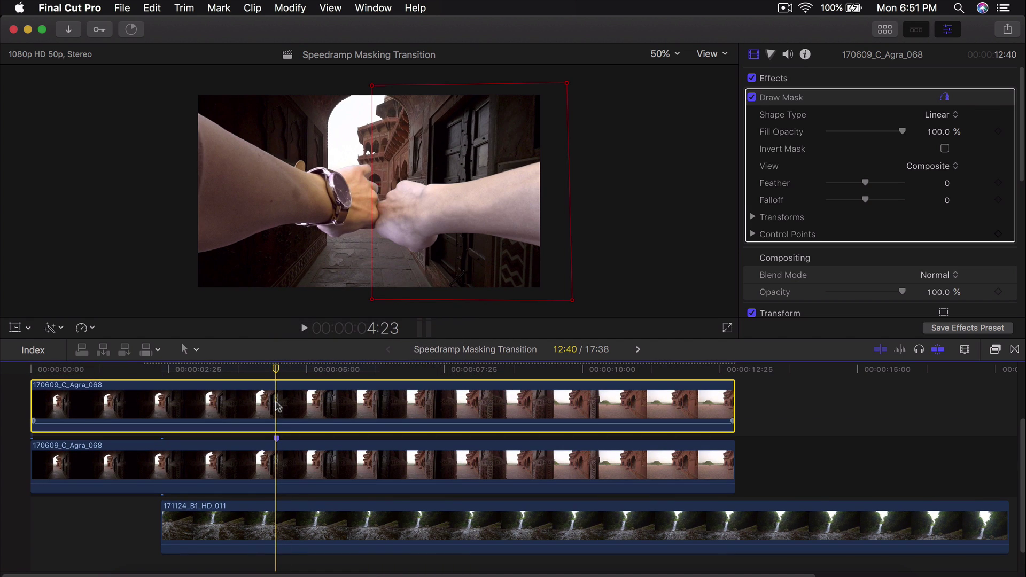
Step: Mark the 4:23 fists-meeting frame and keyframe the lower Agra clip's Draw Mask shape there
{"action": "key", "text": "m"}
{"action": "scroll", "coordinate": [274, 403], "scroll_direction": "up", "scroll_amount": 1}
{"action": "left_click", "coordinate": [277, 482]}
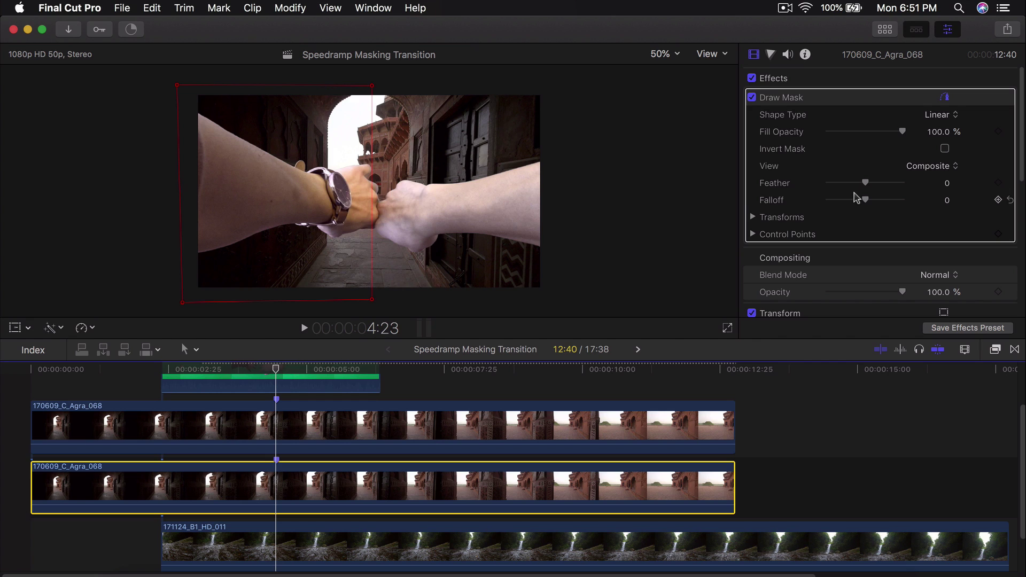
{"action": "left_click", "coordinate": [819, 101]}
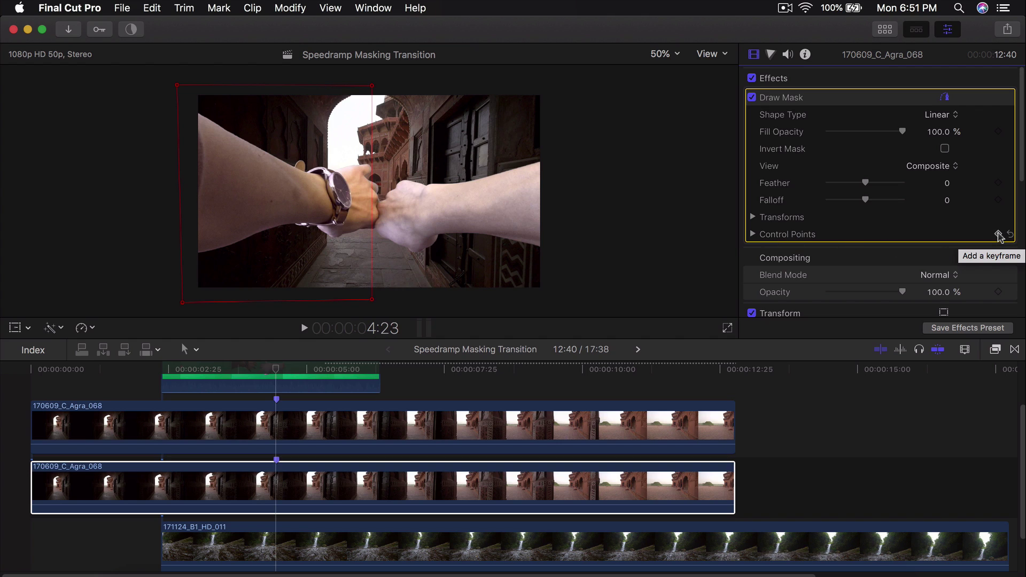
{"action": "left_click", "coordinate": [998, 234]}
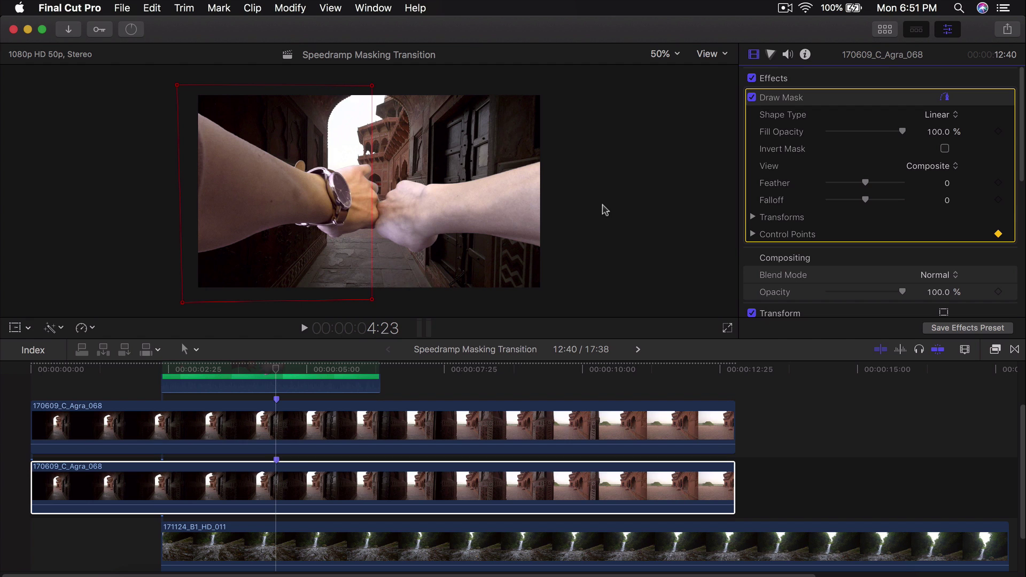
Step: Keyframe the lower Agra mask's right edge sliding left with the hand at 4:37, 4:48 and 5:02
{"action": "left_click_drag", "start_coordinate": [276, 369], "coordinate": [293, 369]}
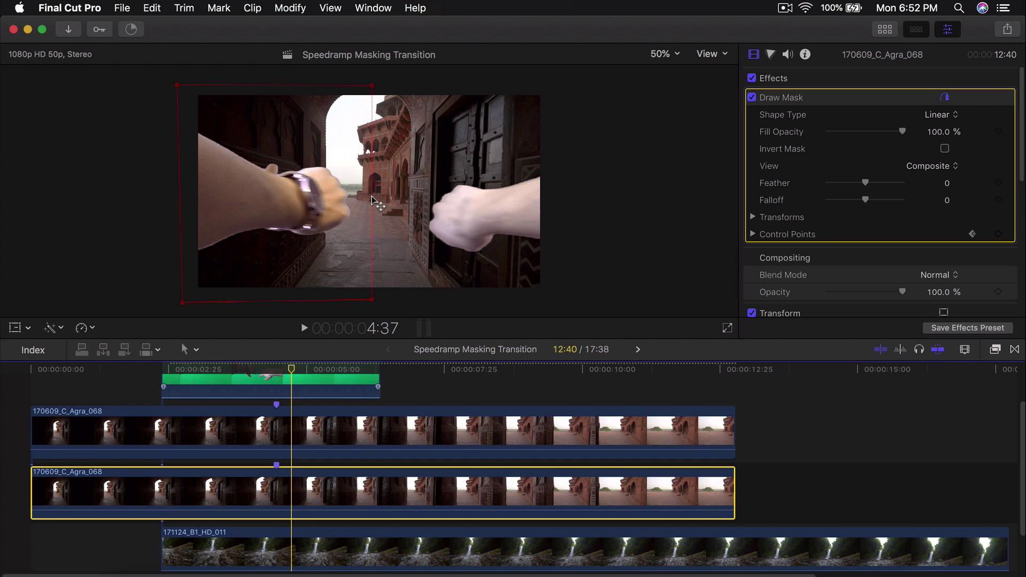
{"action": "left_click_drag", "start_coordinate": [372, 200], "coordinate": [323, 199]}
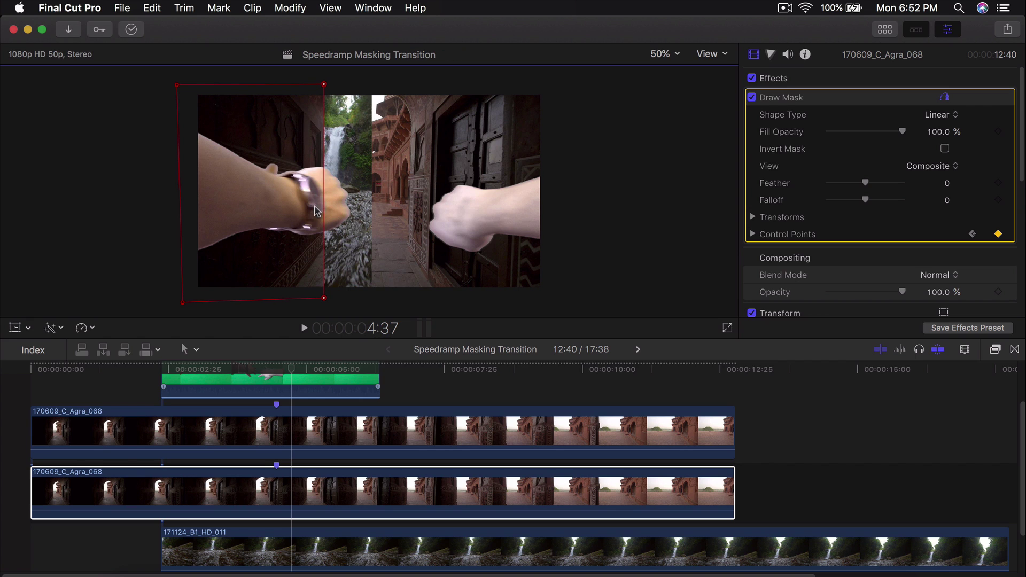
{"action": "mouse_move", "coordinate": [289, 370]}
{"action": "left_mouse_down"}
{"action": "mouse_move", "coordinate": [277, 371]}
{"action": "mouse_move", "coordinate": [300, 370]}
{"action": "left_mouse_up"}
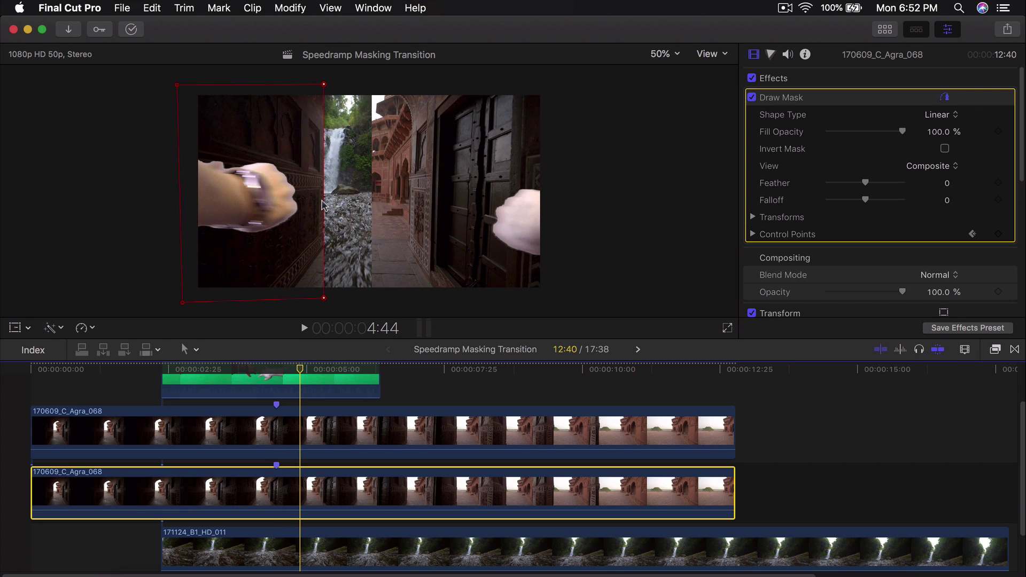
{"action": "left_click_drag", "start_coordinate": [319, 204], "coordinate": [265, 203]}
{"action": "left_click", "coordinate": [299, 369]}
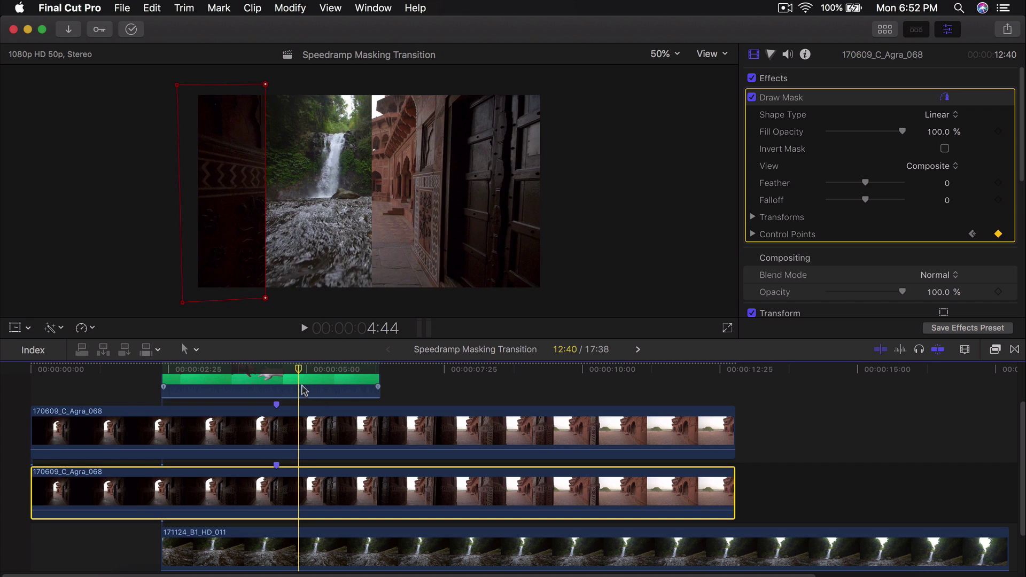
{"action": "left_click_drag", "start_coordinate": [299, 368], "coordinate": [304, 368]}
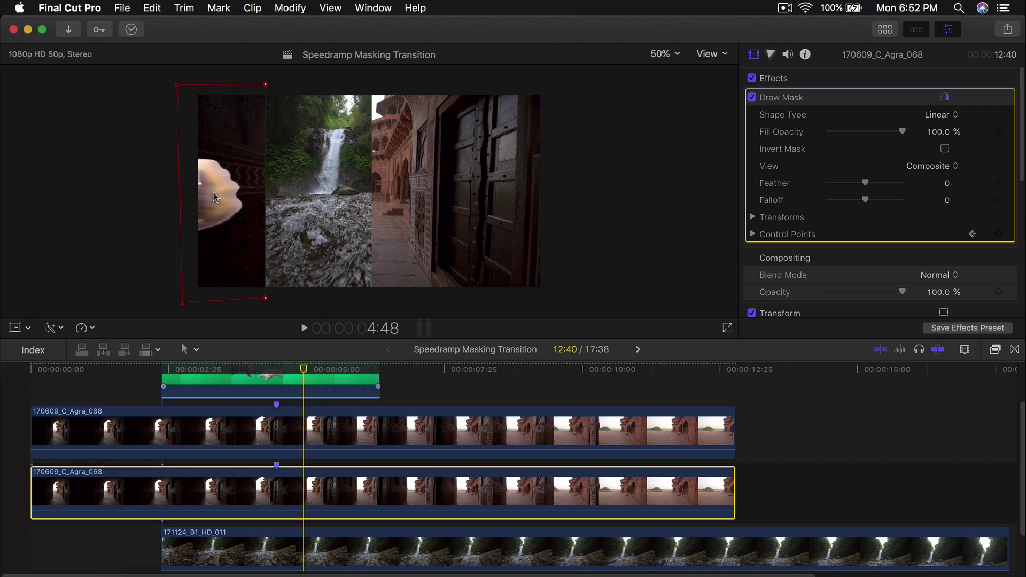
{"action": "left_click_drag", "start_coordinate": [264, 215], "coordinate": [216, 211]}
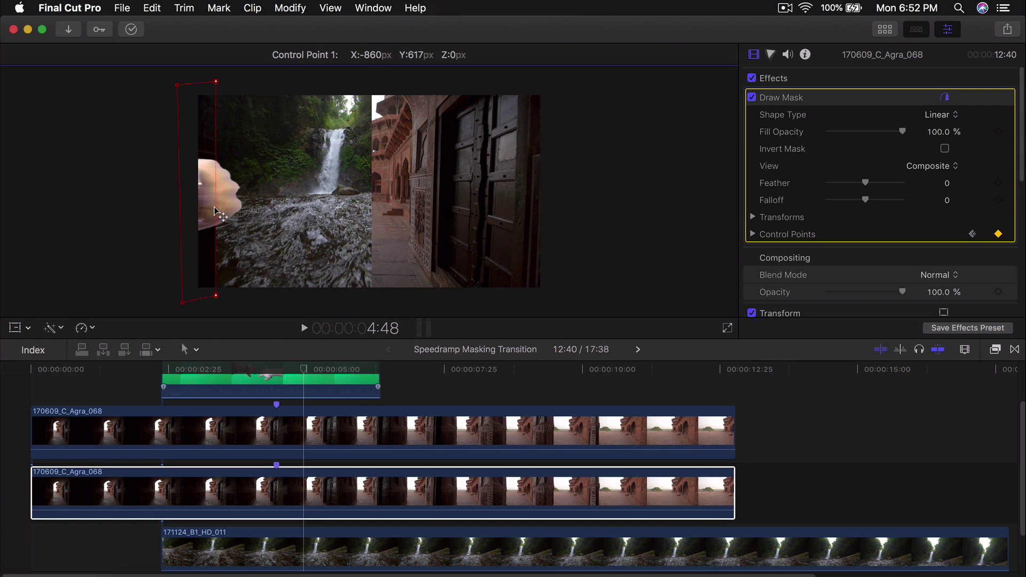
{"action": "left_click_drag", "start_coordinate": [307, 369], "coordinate": [309, 368]}
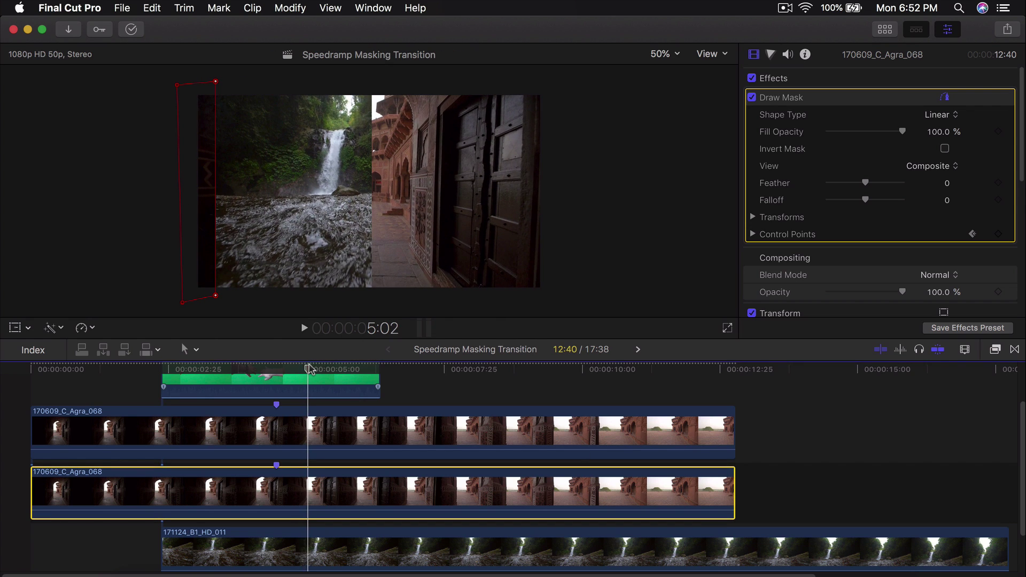
{"action": "left_click_drag", "start_coordinate": [214, 233], "coordinate": [195, 229]}
{"action": "left_click", "coordinate": [274, 369]}
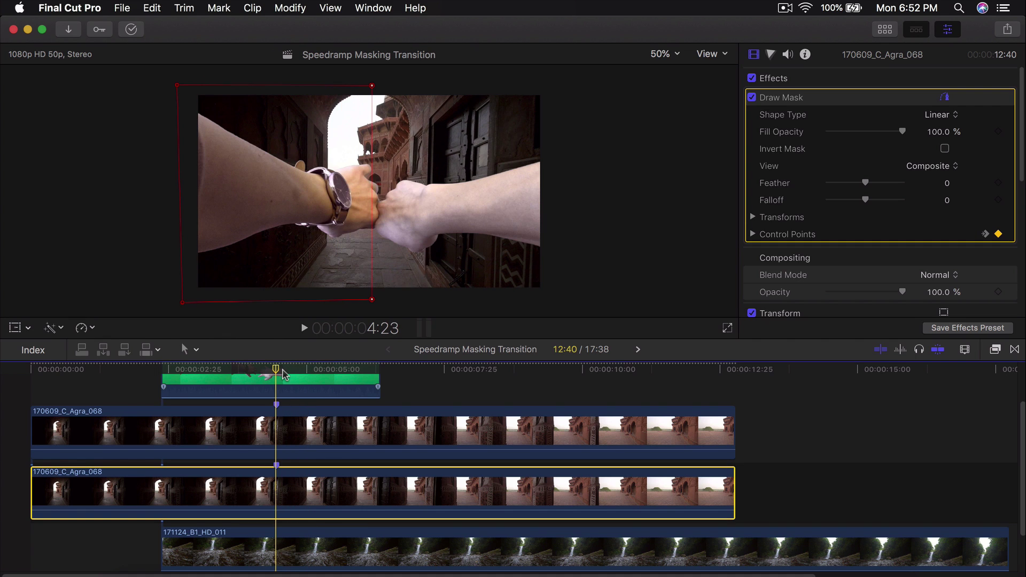
Step: Feather the lower Agra clip's Draw Mask edge to 77 and replay the transition
{"action": "key", "text": "shift+slash"}
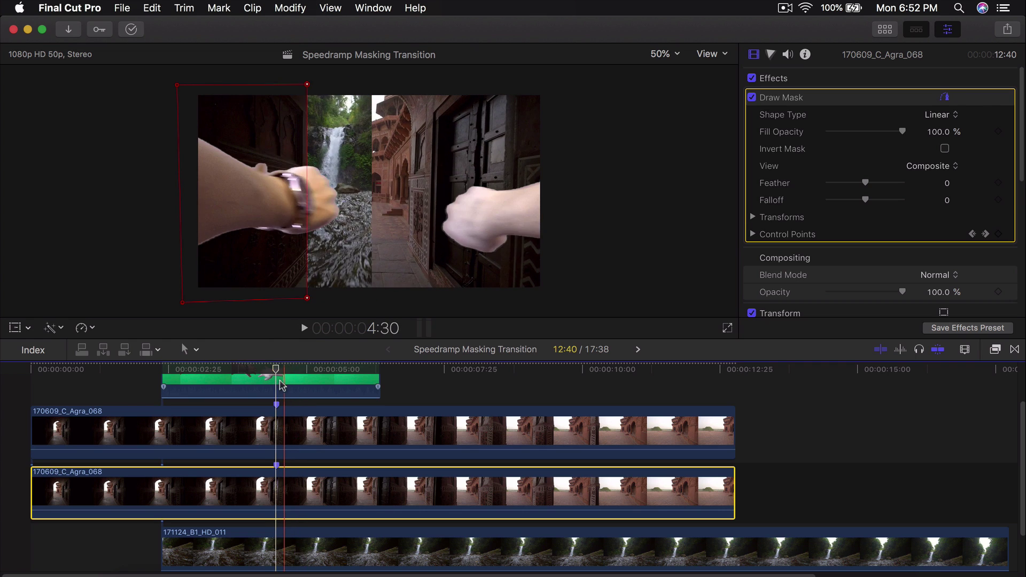
{"action": "left_click", "coordinate": [286, 370]}
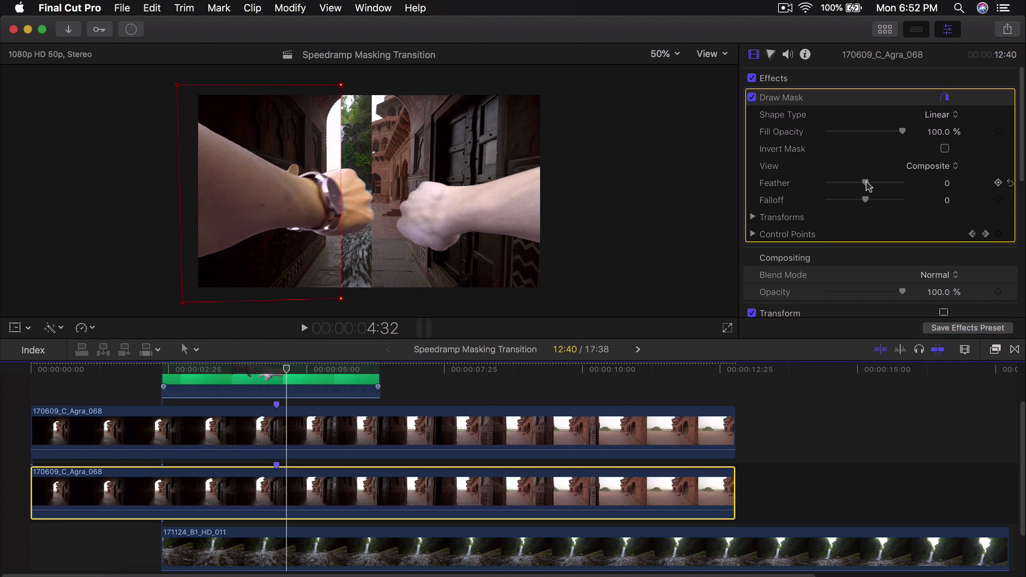
{"action": "left_click_drag", "start_coordinate": [877, 183], "coordinate": [896, 184]}
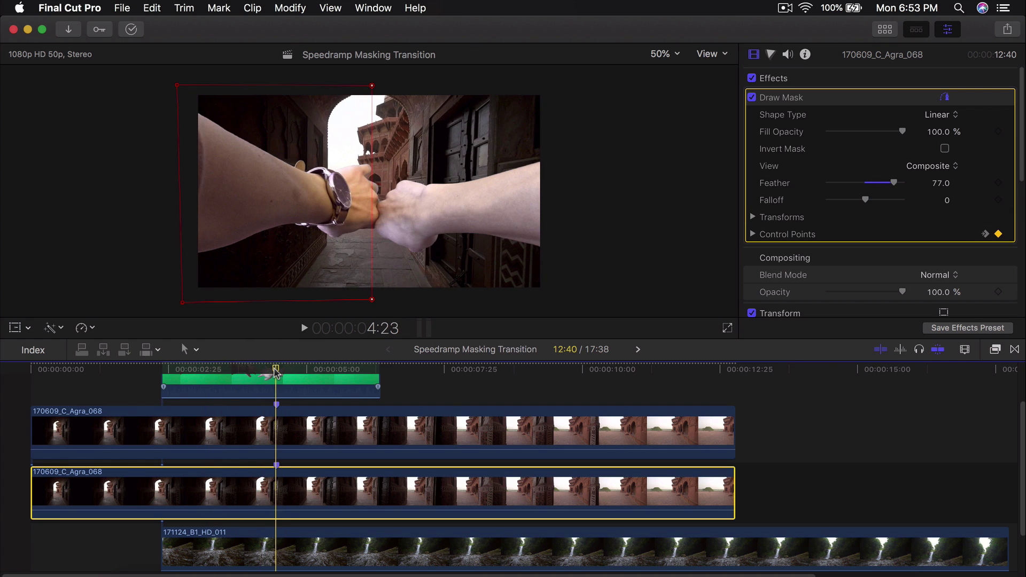
{"action": "key", "text": "space"}
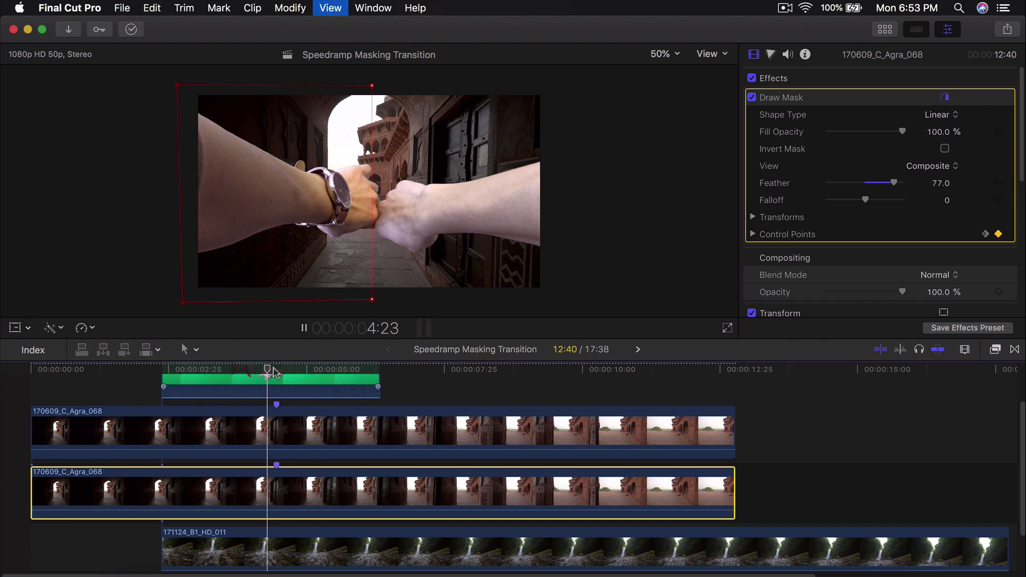
Step: On the upper Agra clip, hide the mask outline and keyframe its mask shape at 4:23
{"action": "left_click", "coordinate": [291, 422]}
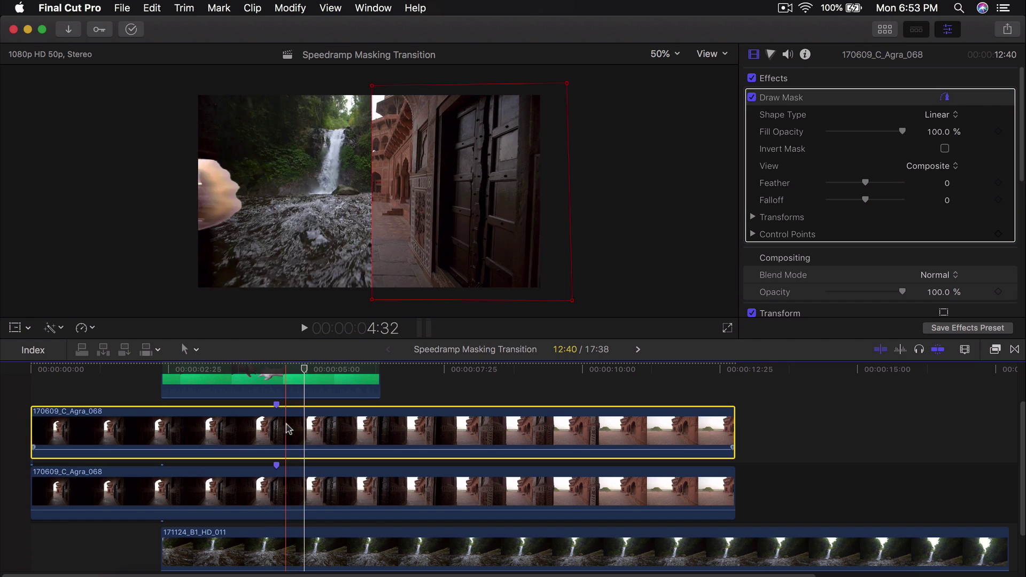
{"action": "left_click", "coordinate": [277, 368]}
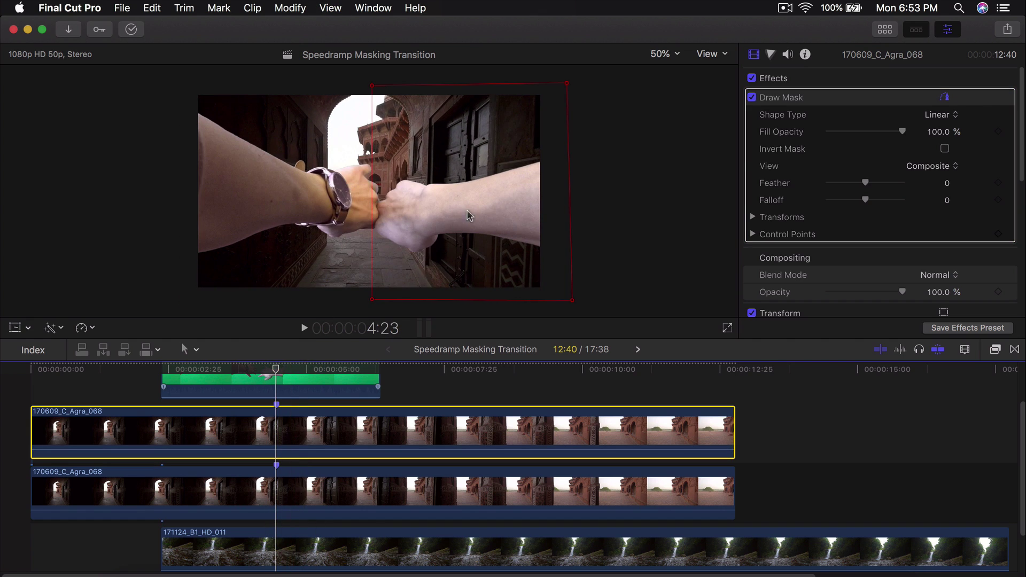
{"action": "left_click", "coordinate": [796, 223]}
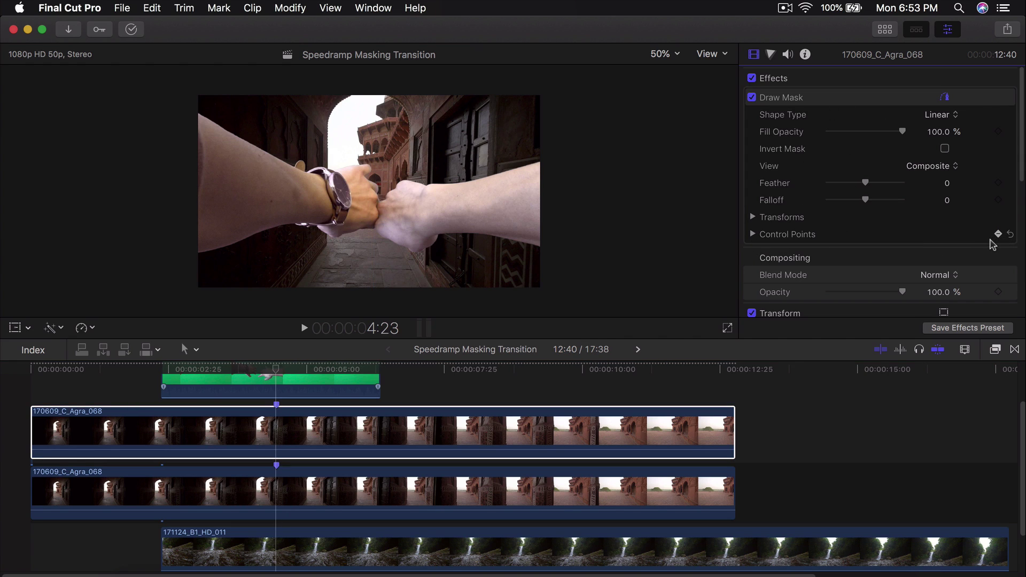
{"action": "left_click", "coordinate": [282, 401]}
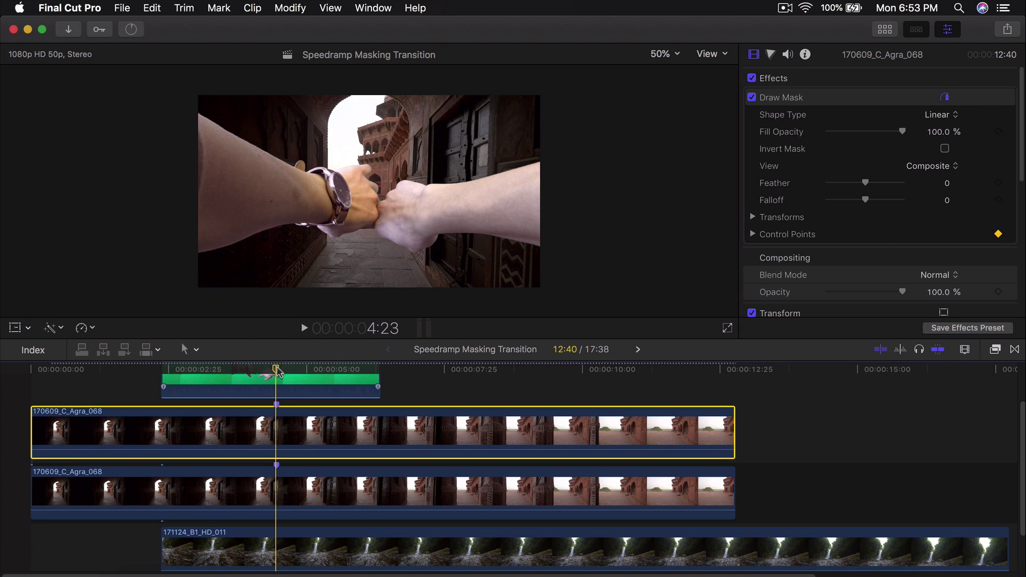
{"action": "left_click_drag", "start_coordinate": [281, 373], "coordinate": [294, 366]}
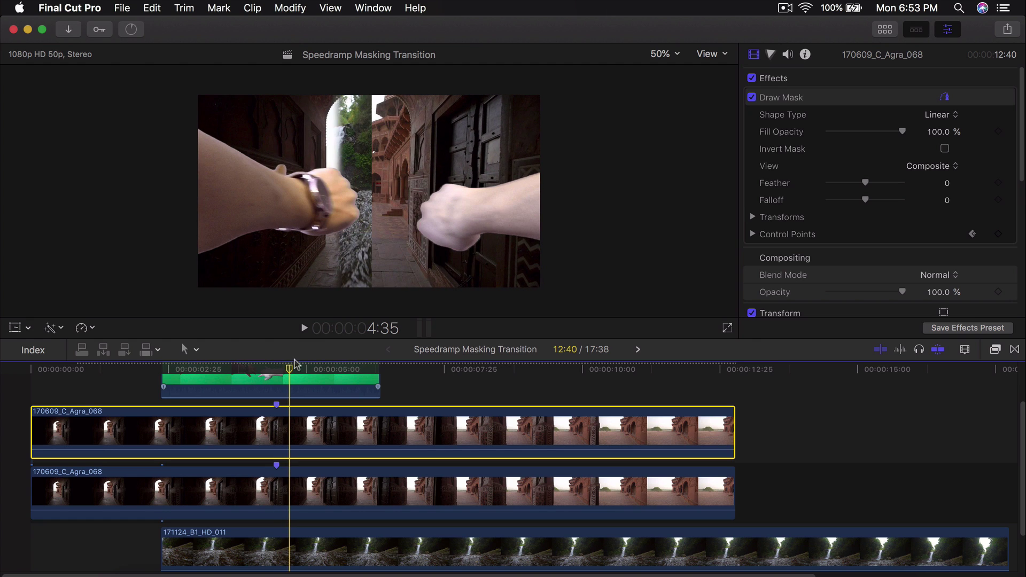
Step: Shift the upper Agra clip's mask right around 4:32, undoing an earlier misplaced nudge
{"action": "left_click", "coordinate": [855, 100]}
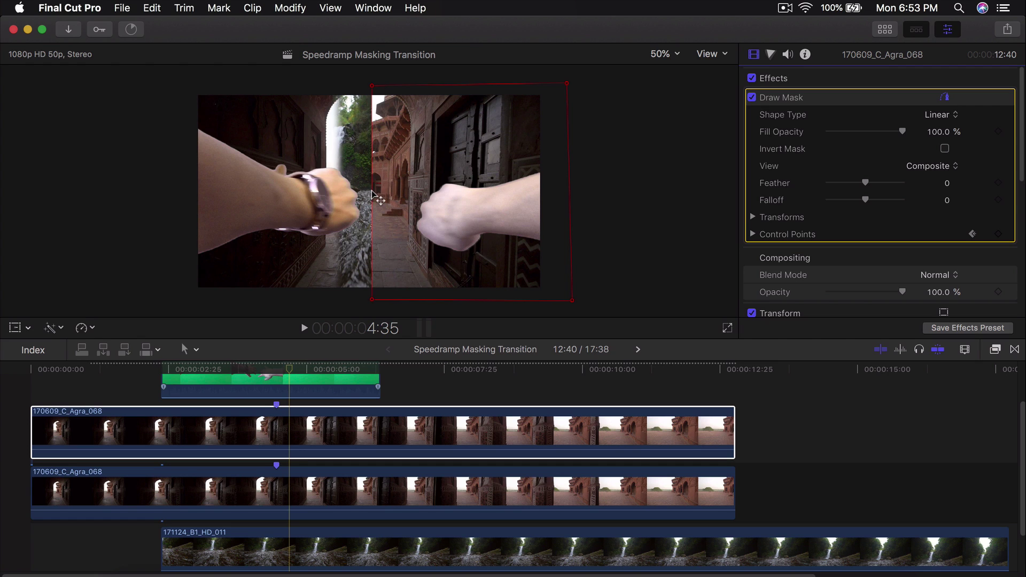
{"action": "left_click_drag", "start_coordinate": [372, 194], "coordinate": [447, 186]}
{"action": "key", "text": "super+z"}
{"action": "mouse_move", "coordinate": [289, 369]}
{"action": "left_mouse_down"}
{"action": "mouse_move", "coordinate": [276, 368]}
{"action": "mouse_move", "coordinate": [297, 369]}
{"action": "left_mouse_up"}
{"action": "left_click_drag", "start_coordinate": [447, 214], "coordinate": [491, 209]}
Step: Keyframe the upper mask edge moving right with the hand and off-frame by 5:00, then replay
{"action": "left_click_drag", "start_coordinate": [296, 369], "coordinate": [303, 370]}
{"action": "key", "text": "Left"}
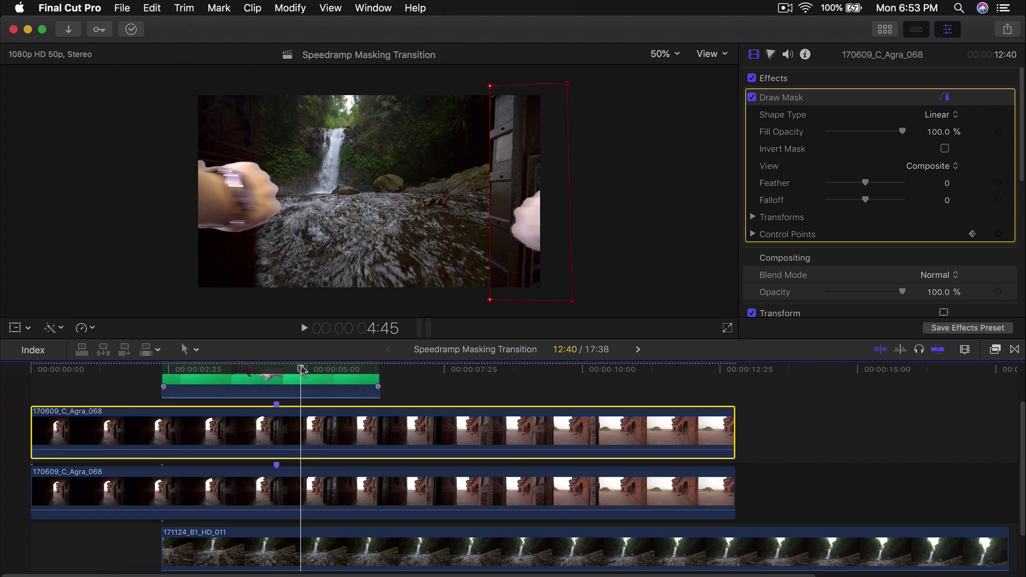
{"action": "left_click_drag", "start_coordinate": [489, 190], "coordinate": [522, 192]}
{"action": "left_click", "coordinate": [305, 368]}
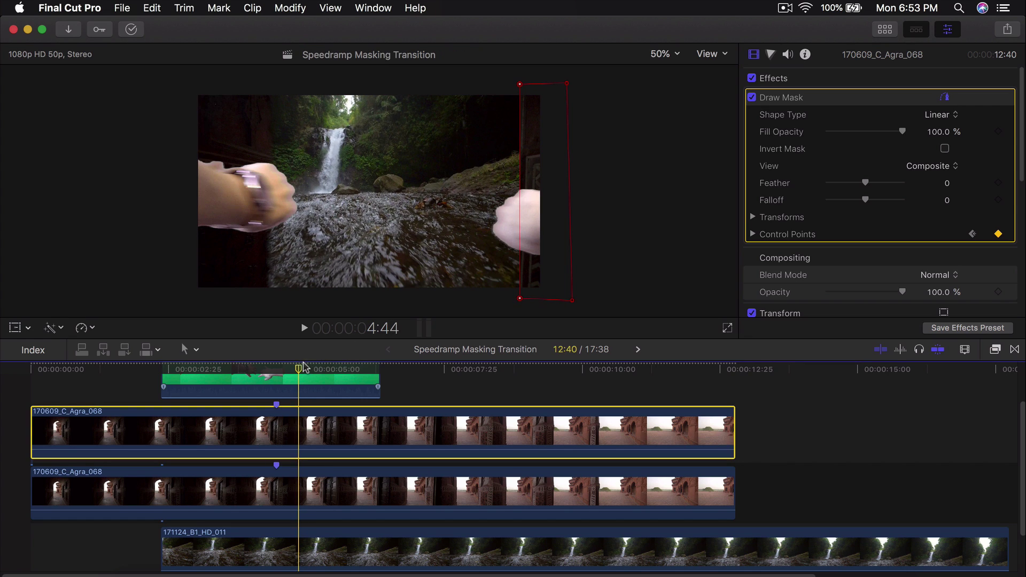
{"action": "left_click", "coordinate": [306, 369]}
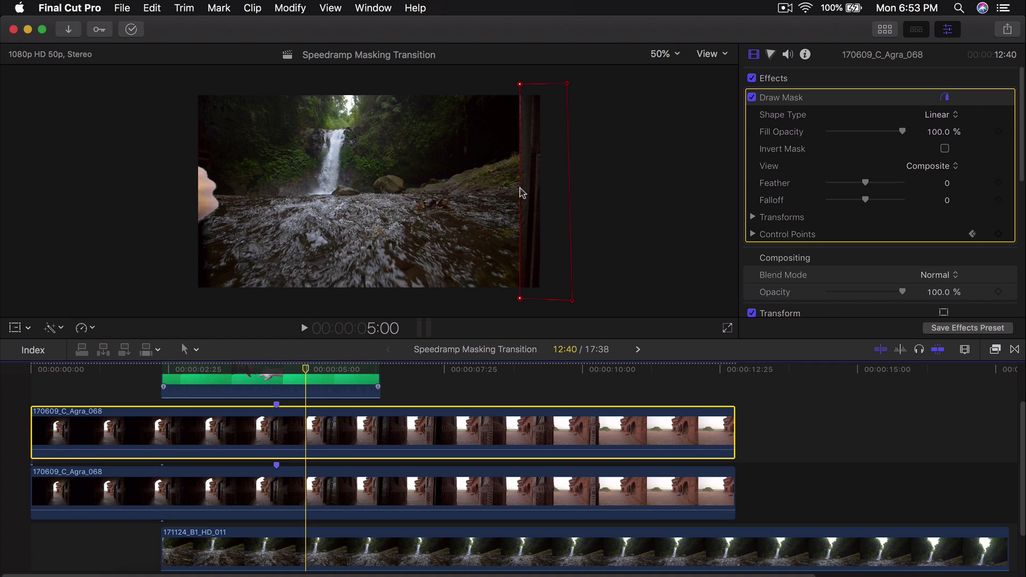
{"action": "left_click_drag", "start_coordinate": [527, 191], "coordinate": [552, 192]}
{"action": "left_click_drag", "start_coordinate": [313, 371], "coordinate": [210, 371]}
{"action": "key", "text": "space"}
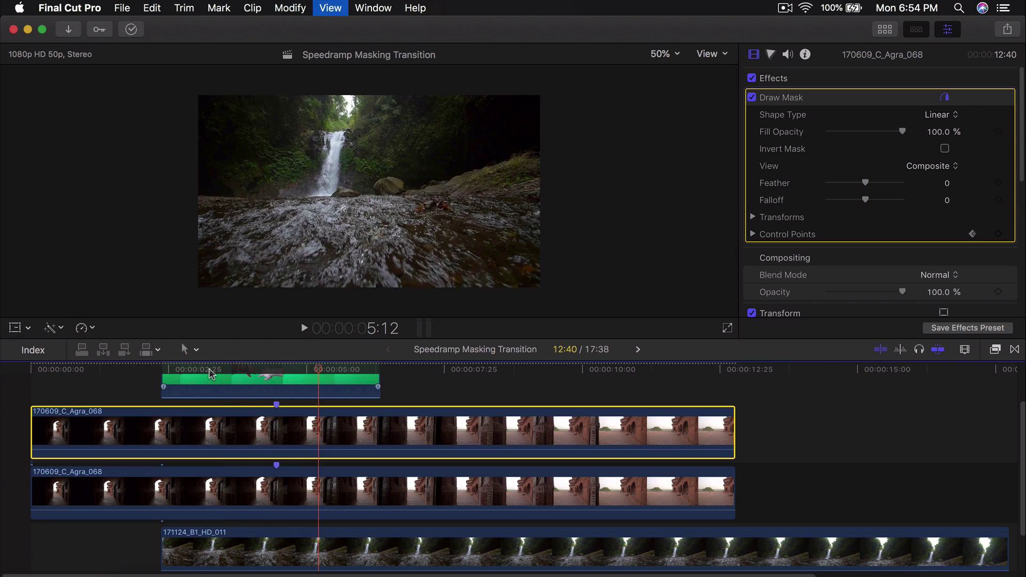
Step: Set the upper Agra mask's Feather to 77.0 and play the transition until the waterfall appears
{"action": "mouse_move", "coordinate": [308, 365]}
{"action": "left_mouse_down"}
{"action": "mouse_move", "coordinate": [277, 371]}
{"action": "mouse_move", "coordinate": [290, 373]}
{"action": "left_mouse_up"}
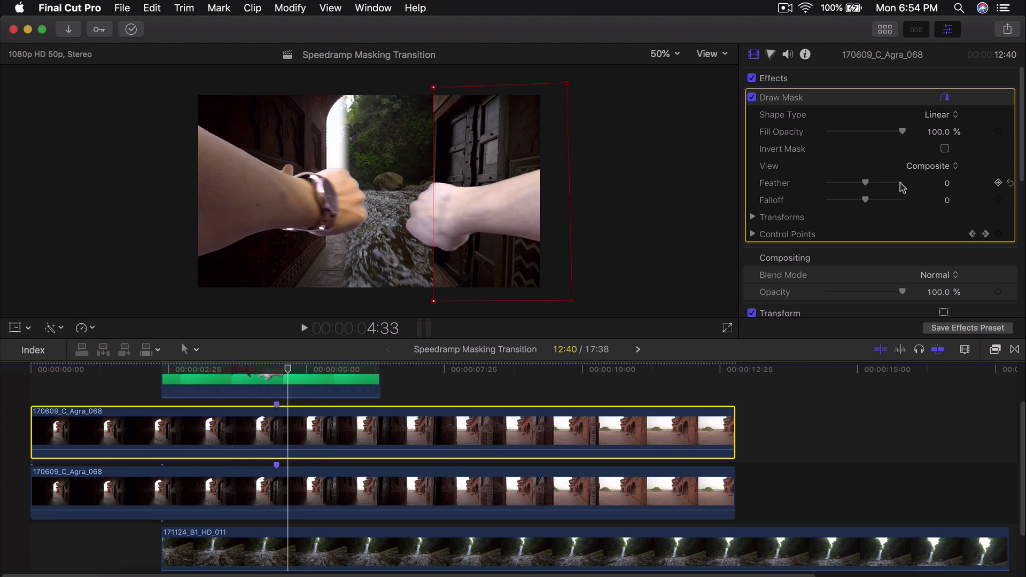
{"action": "left_click", "coordinate": [947, 184]}
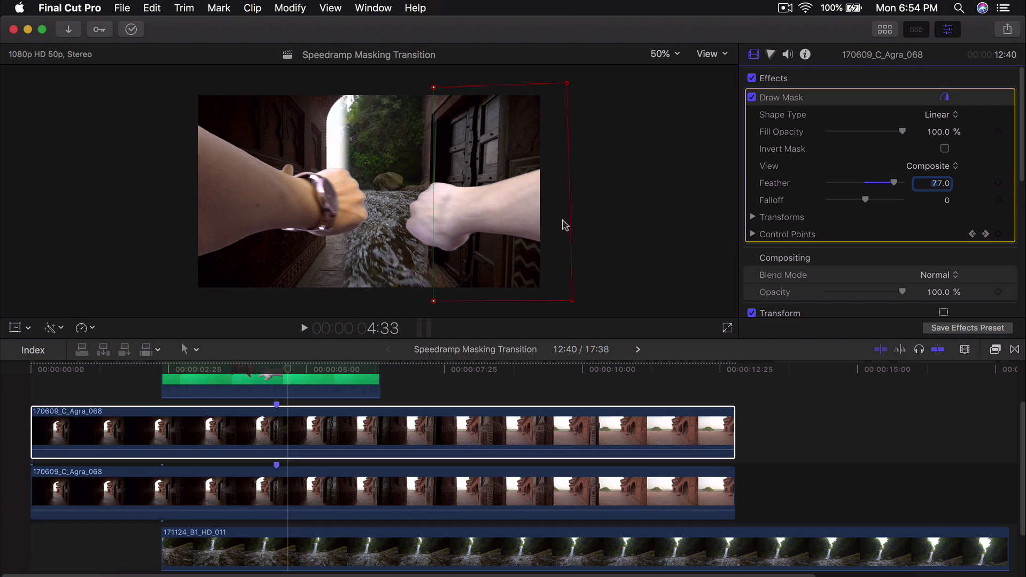
{"action": "left_click", "coordinate": [212, 369]}
{"action": "key", "text": "space"}
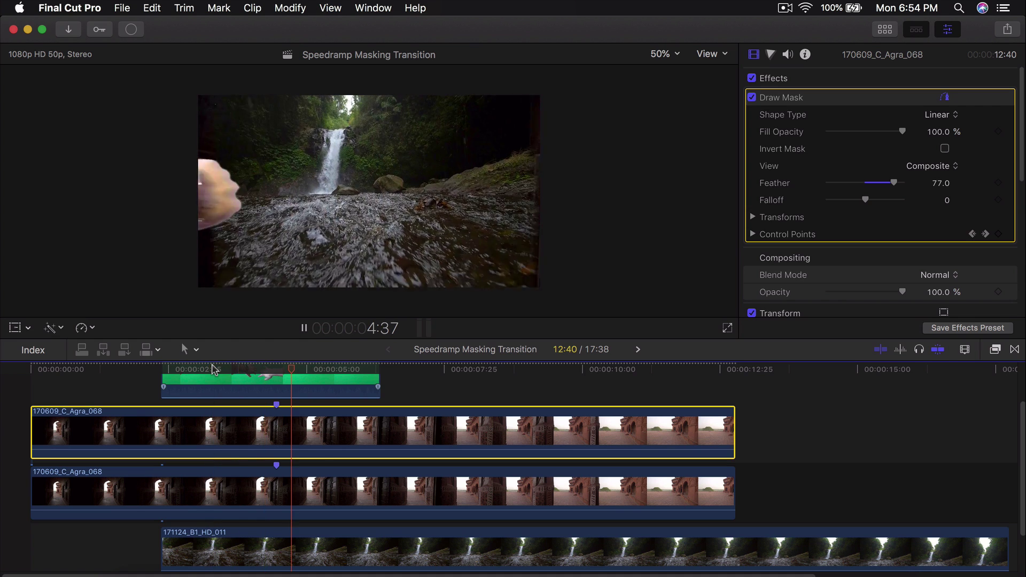
{"action": "key", "text": "space"}
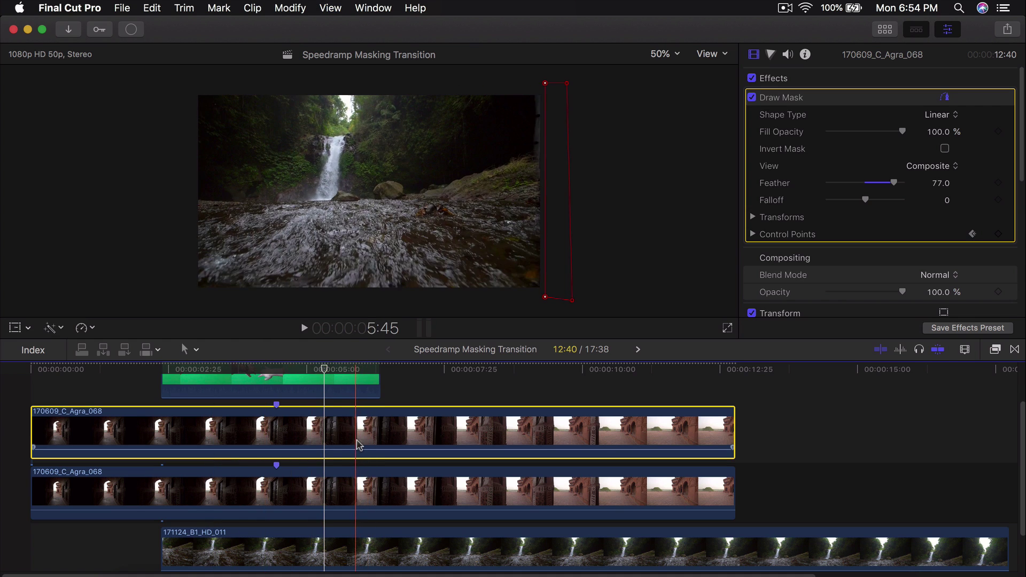
{"action": "scroll", "coordinate": [342, 416], "scroll_direction": "down", "scroll_amount": 2}
{"action": "scroll", "coordinate": [357, 445], "scroll_direction": "up", "scroll_amount": 4}
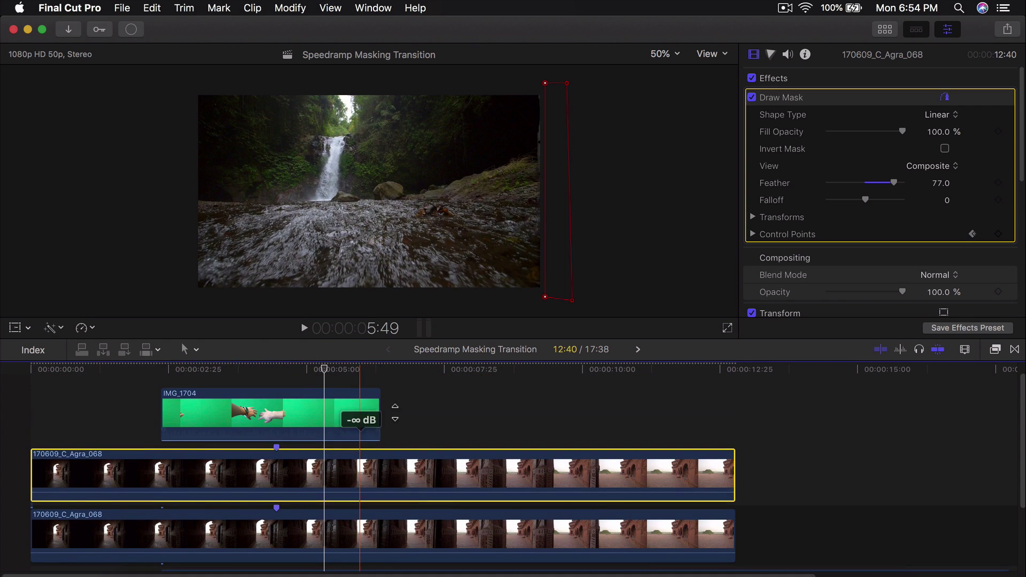
Step: Blade both Agra clips at the transition's start point
{"action": "scroll", "coordinate": [721, 465], "scroll_direction": "down", "scroll_amount": 2}
{"action": "left_click_drag", "start_coordinate": [764, 490], "coordinate": [749, 447]}
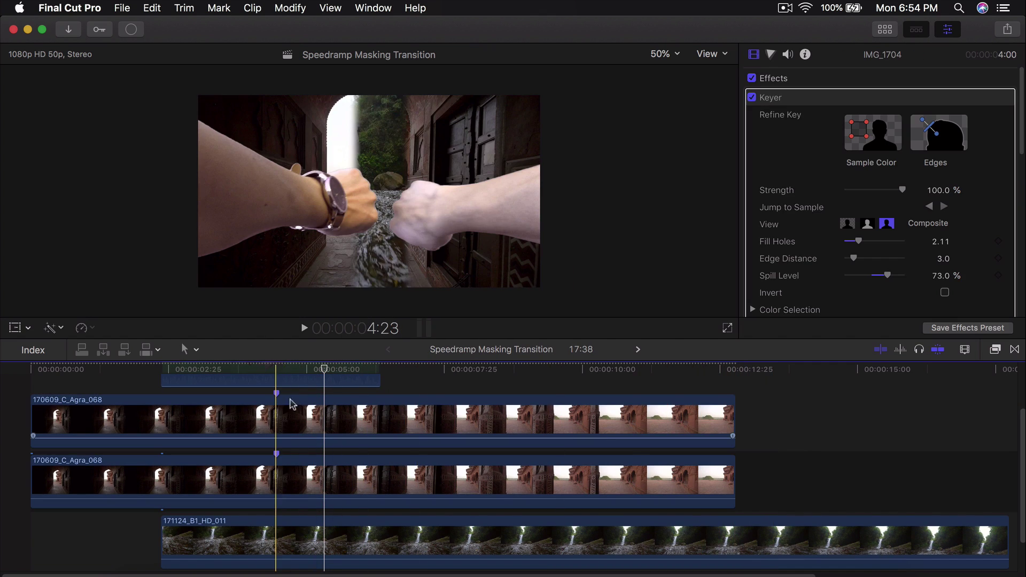
{"action": "key", "text": "b"}
{"action": "left_click", "coordinate": [283, 417]}
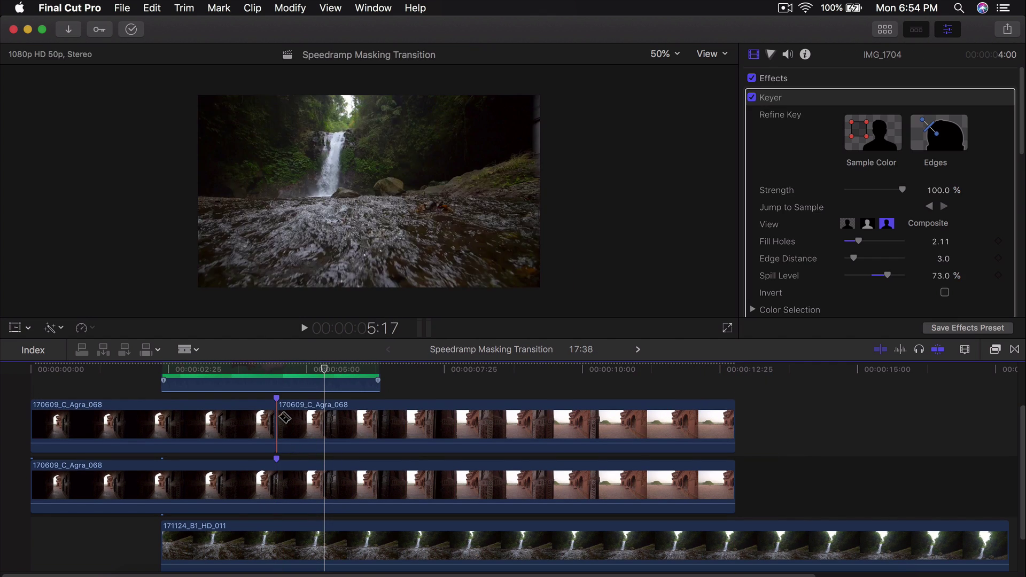
{"action": "left_click", "coordinate": [287, 479]}
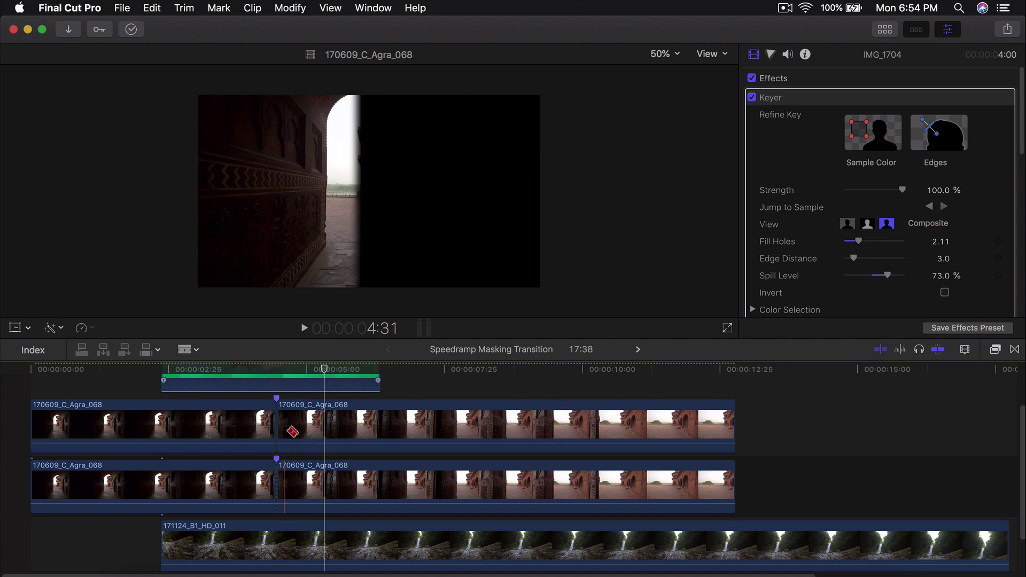
Step: Split both Agra clips at the hands clip's end (6:18) and select their middle sections
{"action": "left_click_drag", "start_coordinate": [325, 367], "coordinate": [382, 370]}
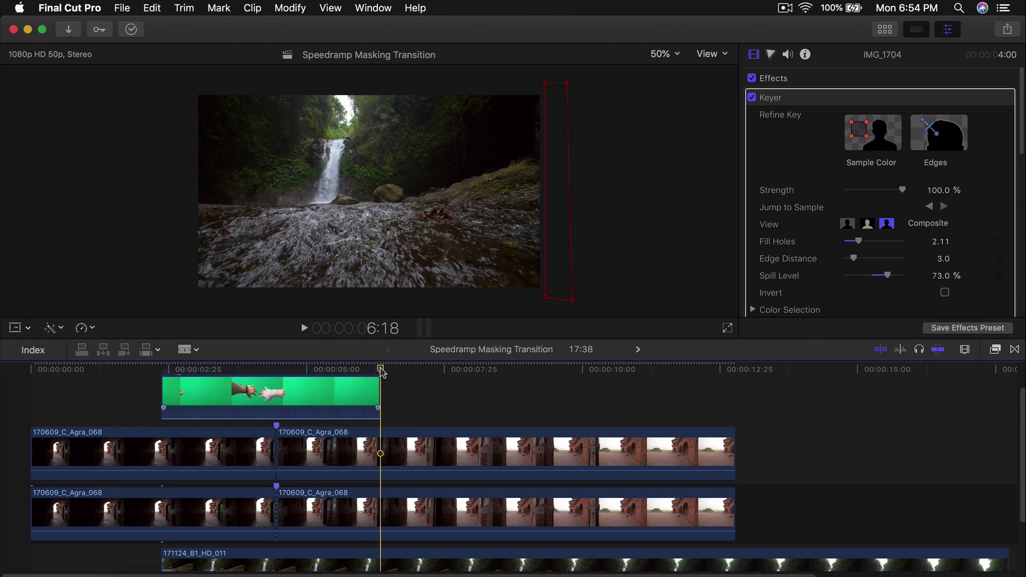
{"action": "left_click", "coordinate": [384, 452]}
{"action": "key", "text": "cmd+b"}
{"action": "left_click", "coordinate": [390, 495]}
{"action": "key", "text": "cmd+b"}
{"action": "key", "text": "a"}
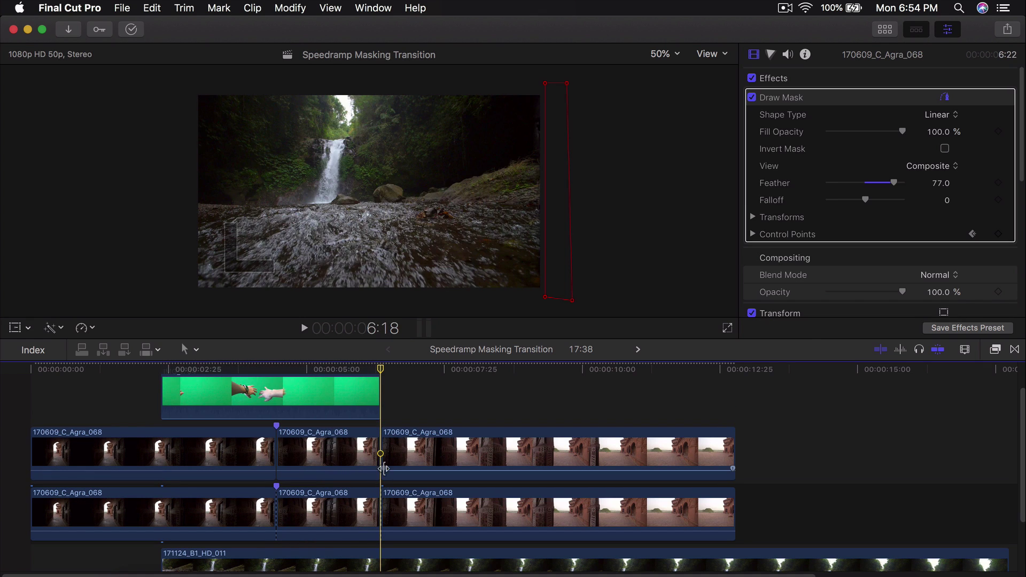
{"action": "left_click", "coordinate": [328, 455]}
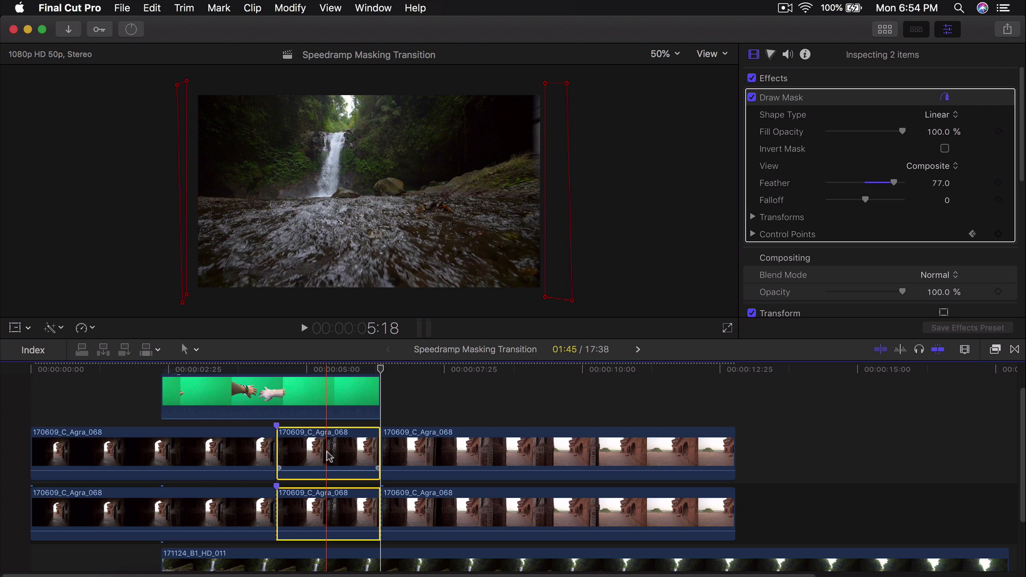
Step: Nest both middle Agra sections into a compound clip named 'split' and show the effects library
{"action": "key", "text": "alt+g"}
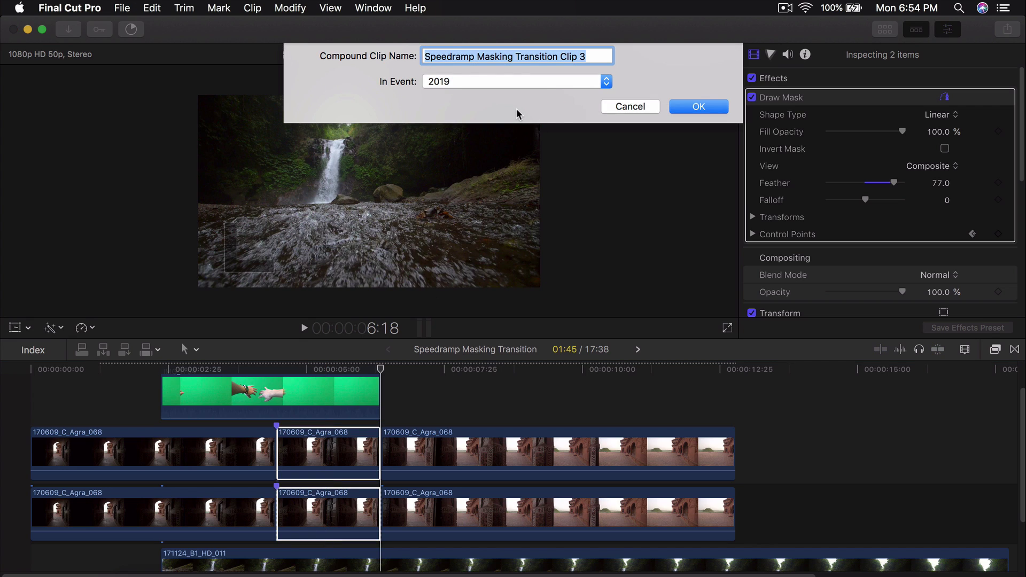
{"action": "type", "text": "spli"}
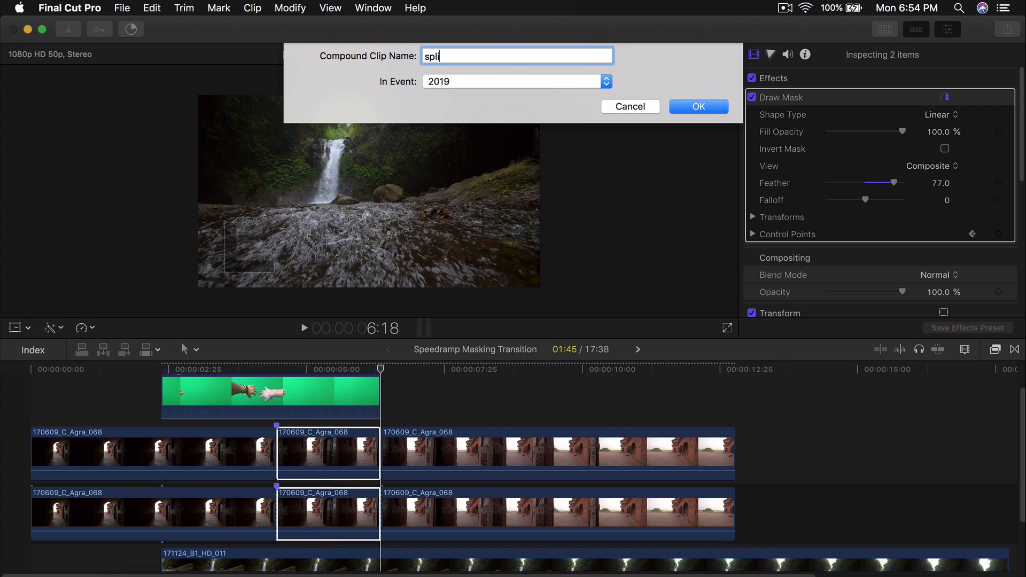
{"action": "type", "text": "t"}
{"action": "key", "text": "Return"}
{"action": "left_click_drag", "start_coordinate": [322, 369], "coordinate": [289, 369]}
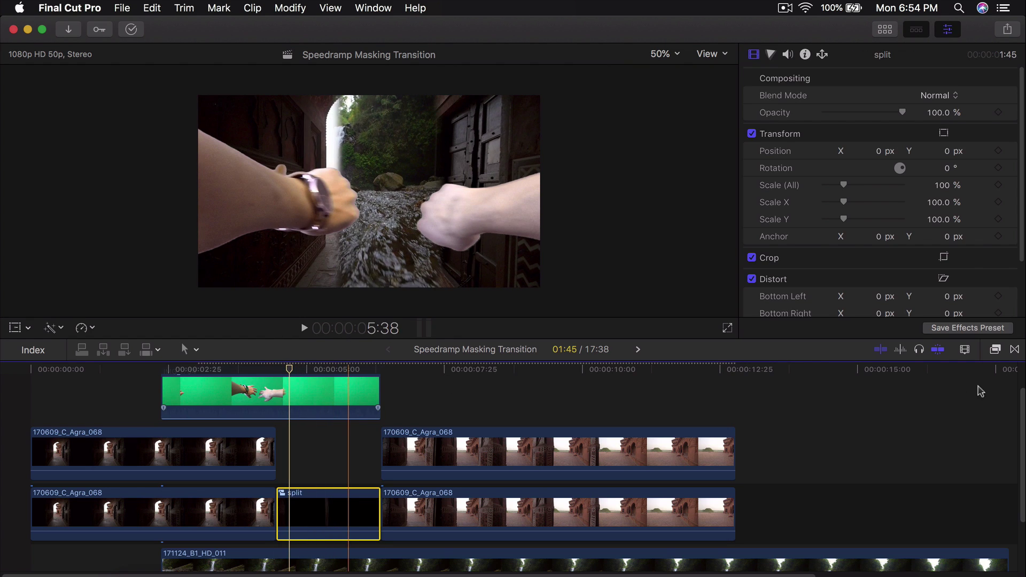
{"action": "left_click", "coordinate": [995, 350]}
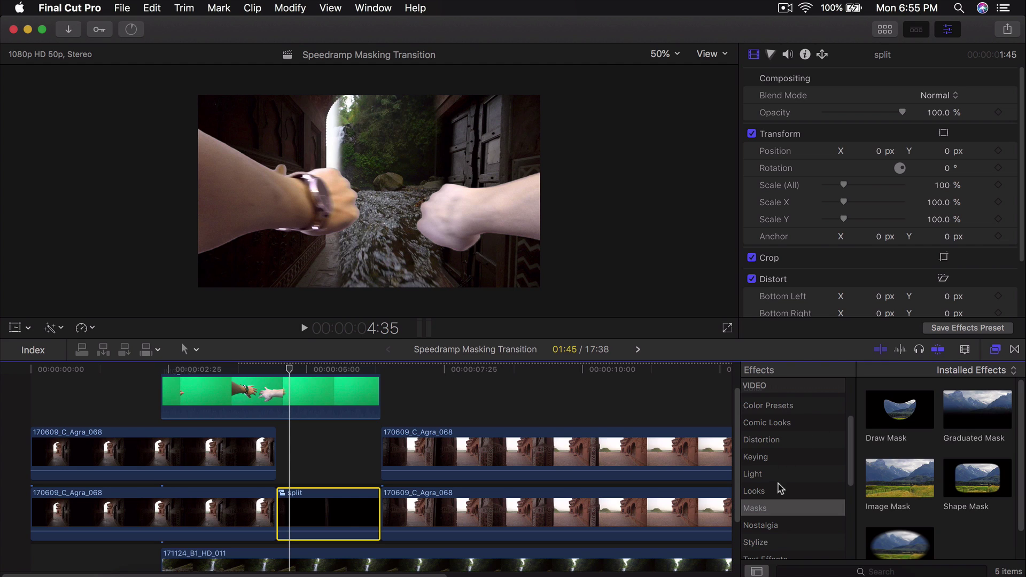
Step: Apply the Prism blur (Amount 21.0) to the 'split' compound clip and preview it at 4:32
{"action": "scroll", "coordinate": [786, 457], "scroll_direction": "up", "scroll_amount": 3}
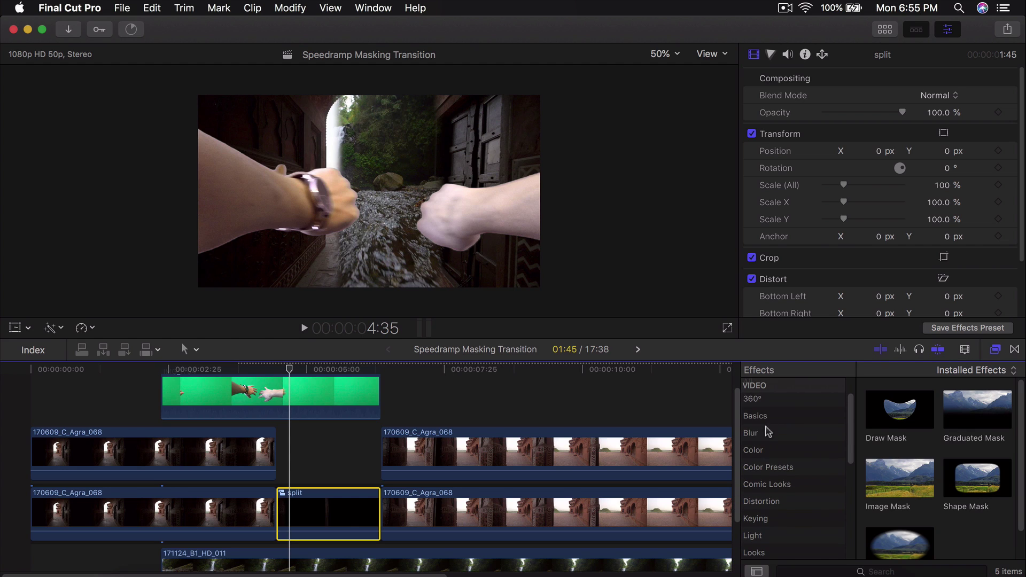
{"action": "left_click", "coordinate": [809, 432]}
{"action": "left_click_drag", "start_coordinate": [976, 479], "coordinate": [318, 503]}
{"action": "left_click_drag", "start_coordinate": [314, 370], "coordinate": [289, 371]}
{"action": "key", "text": "super+5"}
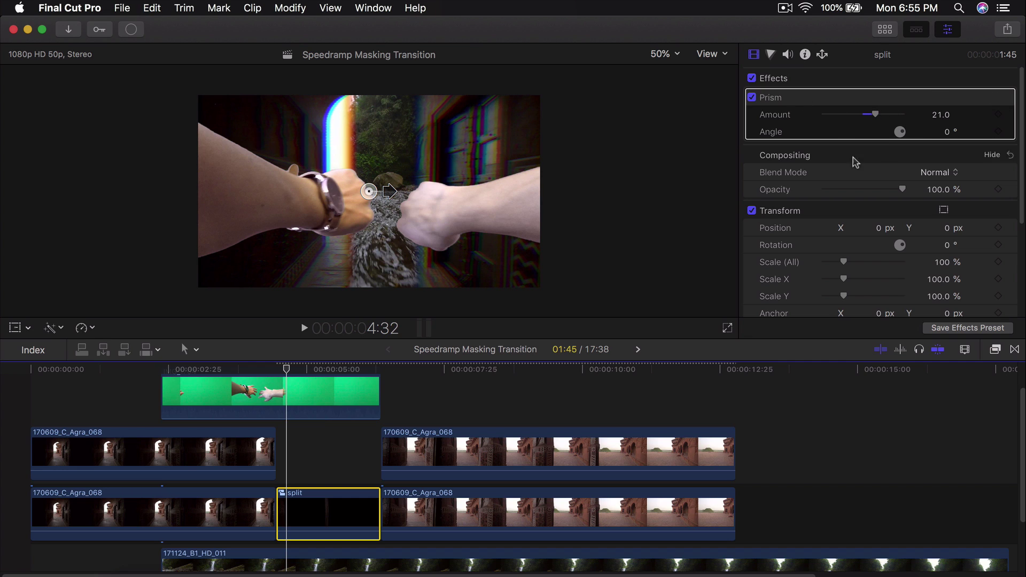
{"action": "left_click_drag", "start_coordinate": [391, 191], "coordinate": [557, 206]}
{"action": "key", "text": "super+z"}
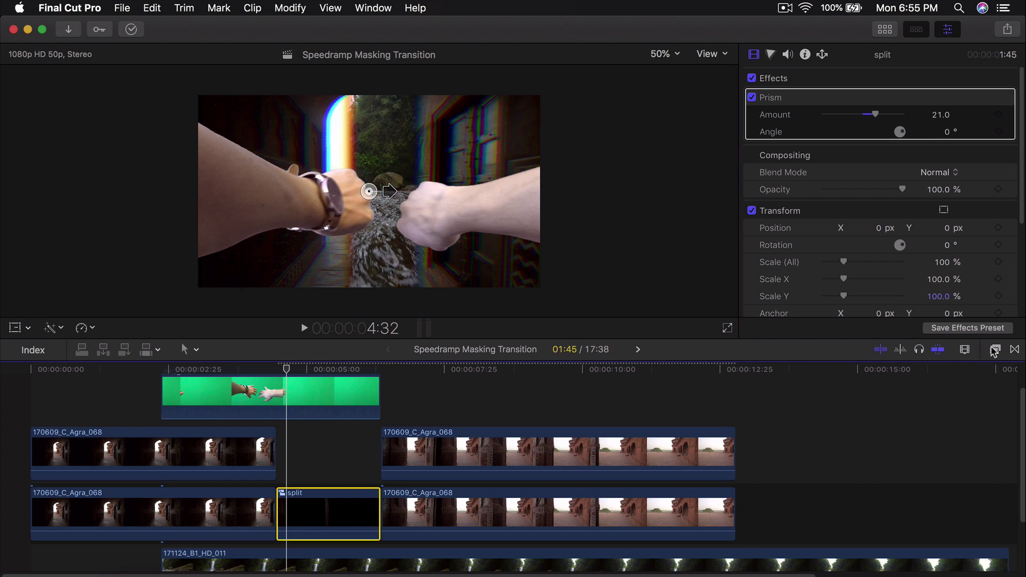
Step: Apply the Underwater distortion from the Distortion category to the 'split' clip
{"action": "left_click", "coordinate": [994, 348]}
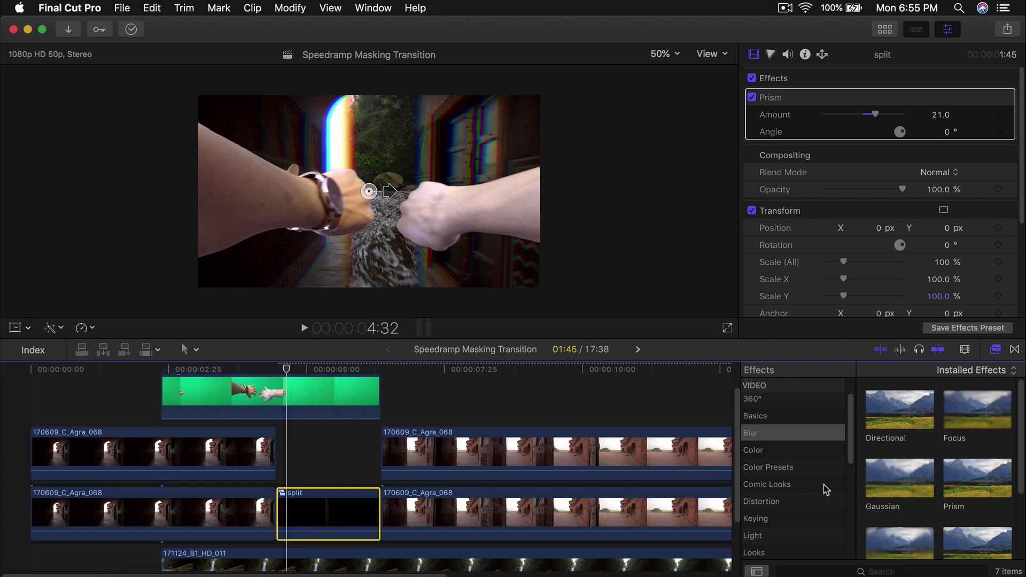
{"action": "scroll", "coordinate": [825, 489], "scroll_direction": "down", "scroll_amount": 3}
{"action": "left_click", "coordinate": [777, 528]}
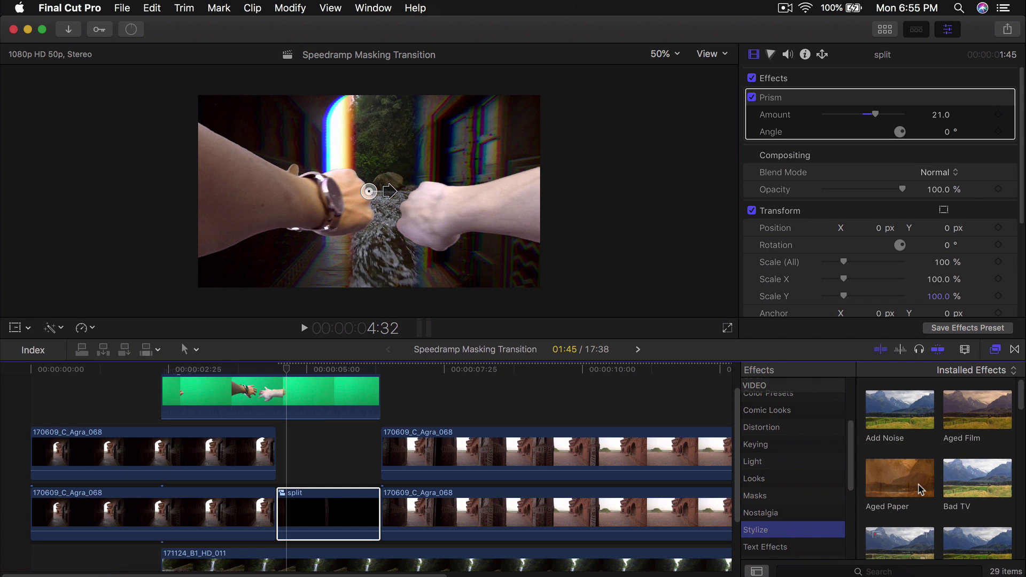
{"action": "scroll", "coordinate": [908, 488], "scroll_direction": "down", "scroll_amount": 5}
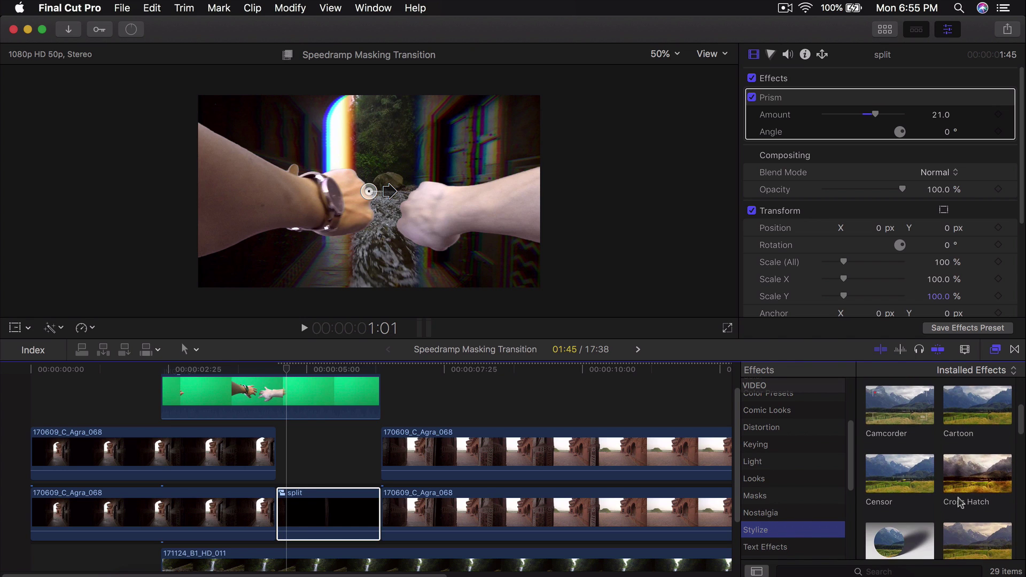
{"action": "scroll", "coordinate": [957, 503], "scroll_direction": "down", "scroll_amount": 8}
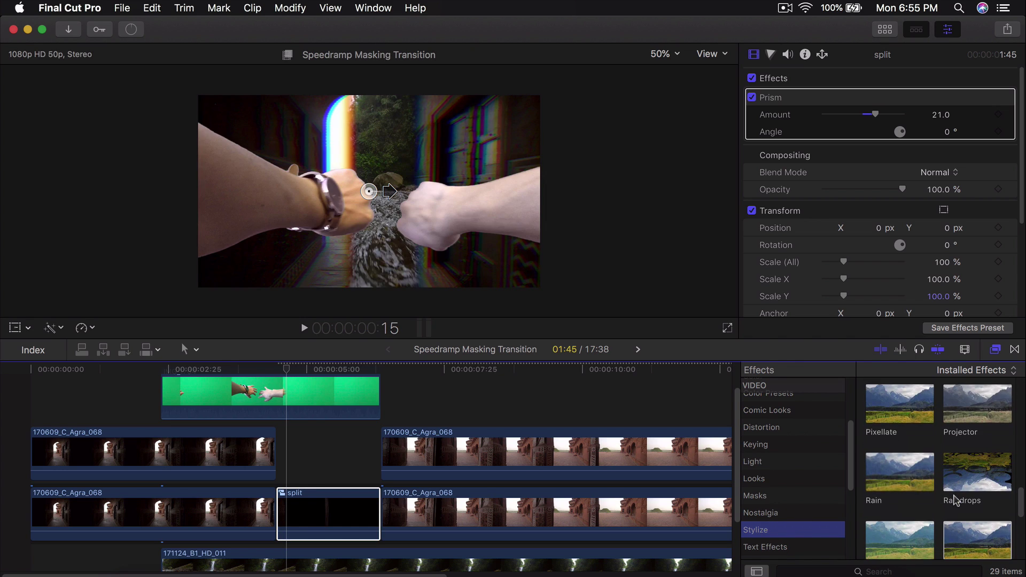
{"action": "scroll", "coordinate": [956, 500], "scroll_direction": "down", "scroll_amount": 3}
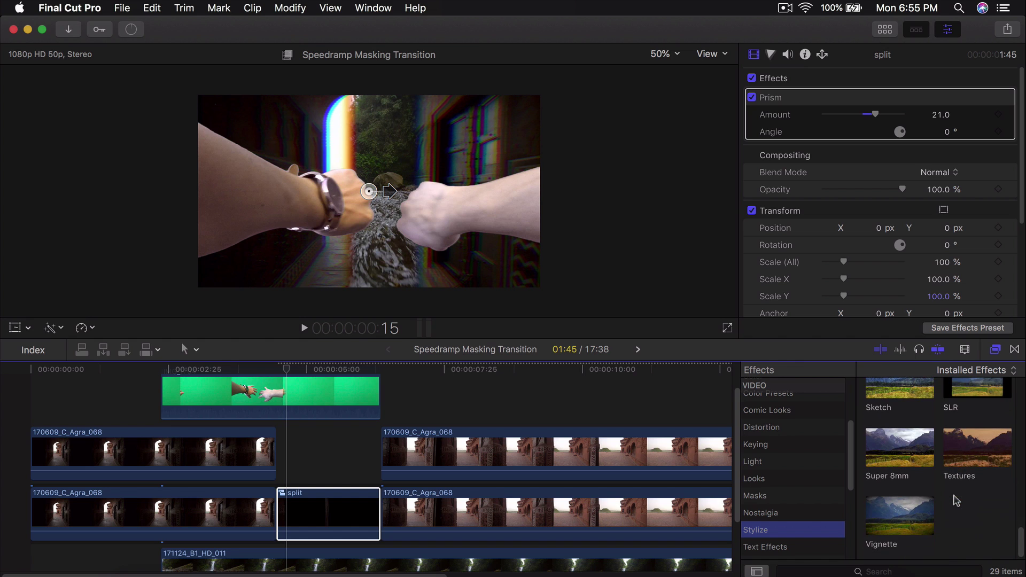
{"action": "left_click", "coordinate": [796, 429]}
{"action": "left_click_drag", "start_coordinate": [901, 443], "coordinate": [330, 511]}
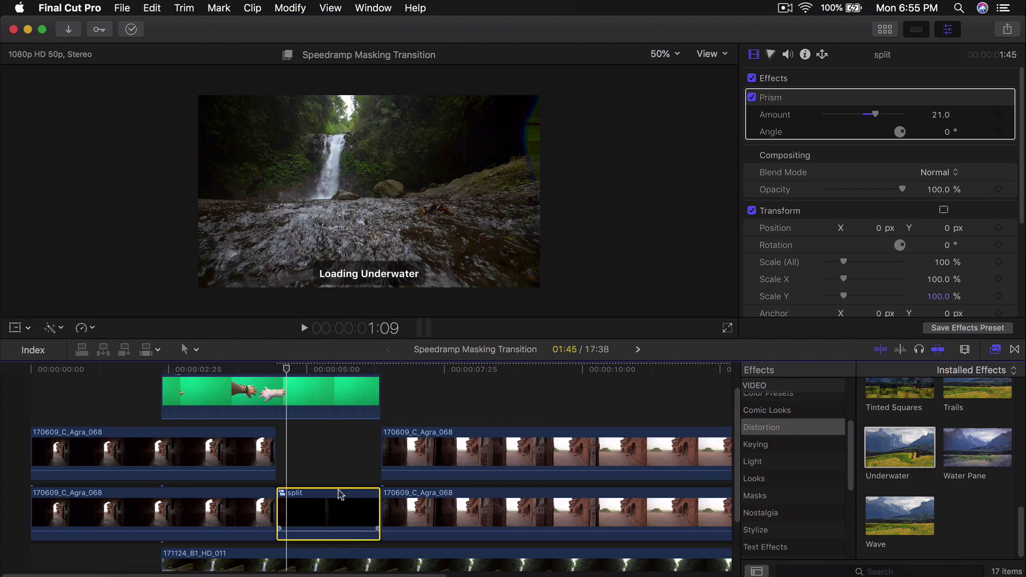
Step: Tune the Underwater effect, lowering refraction and enlarging ripples to Size 7.38
{"action": "mouse_move", "coordinate": [292, 369]}
{"action": "left_mouse_down"}
{"action": "mouse_move", "coordinate": [309, 369]}
{"action": "mouse_move", "coordinate": [275, 370]}
{"action": "left_mouse_up"}
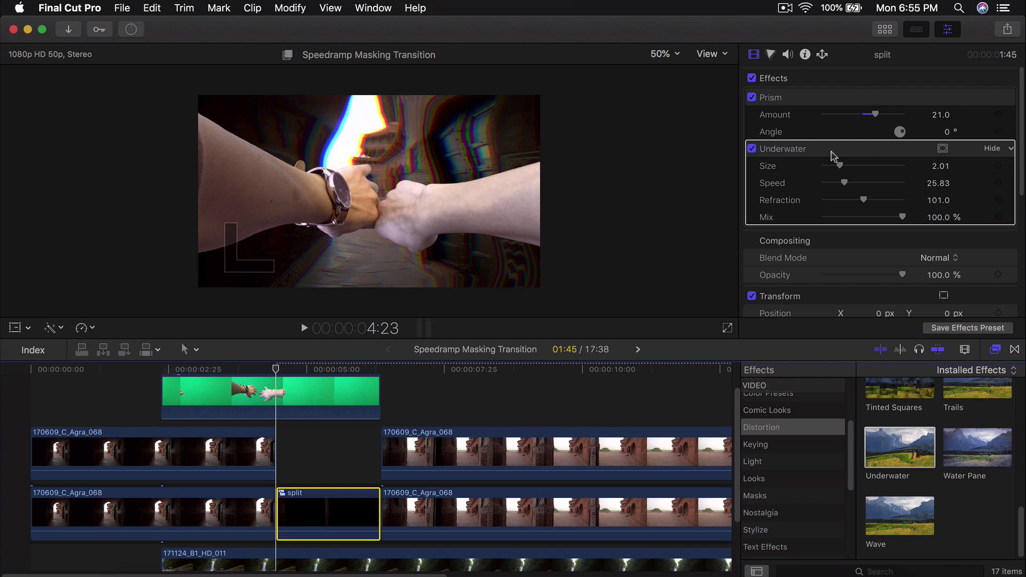
{"action": "mouse_move", "coordinate": [854, 199]}
{"action": "left_mouse_down"}
{"action": "mouse_move", "coordinate": [821, 201]}
{"action": "mouse_move", "coordinate": [853, 201]}
{"action": "left_mouse_up"}
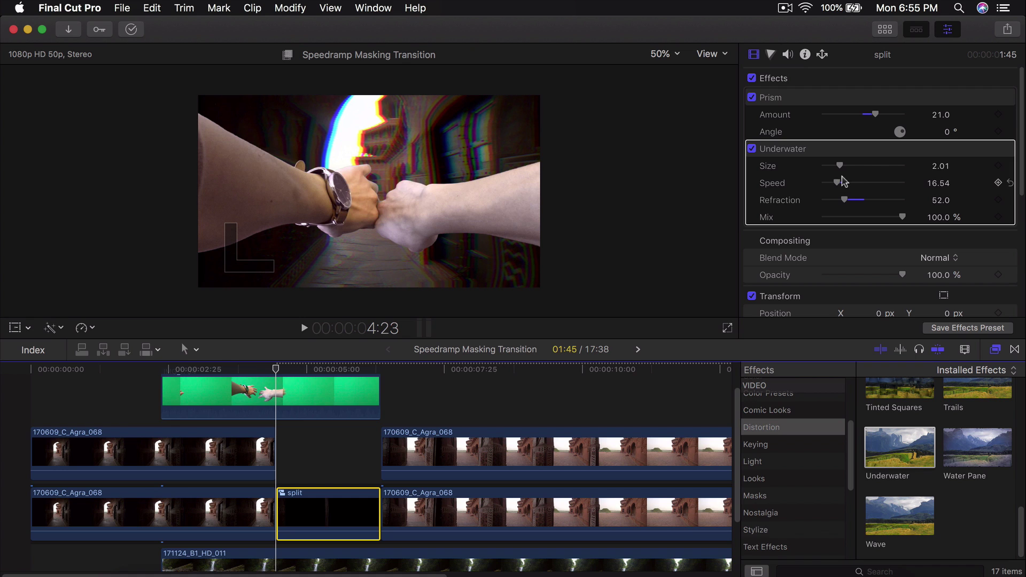
{"action": "left_click_drag", "start_coordinate": [825, 170], "coordinate": [885, 170]}
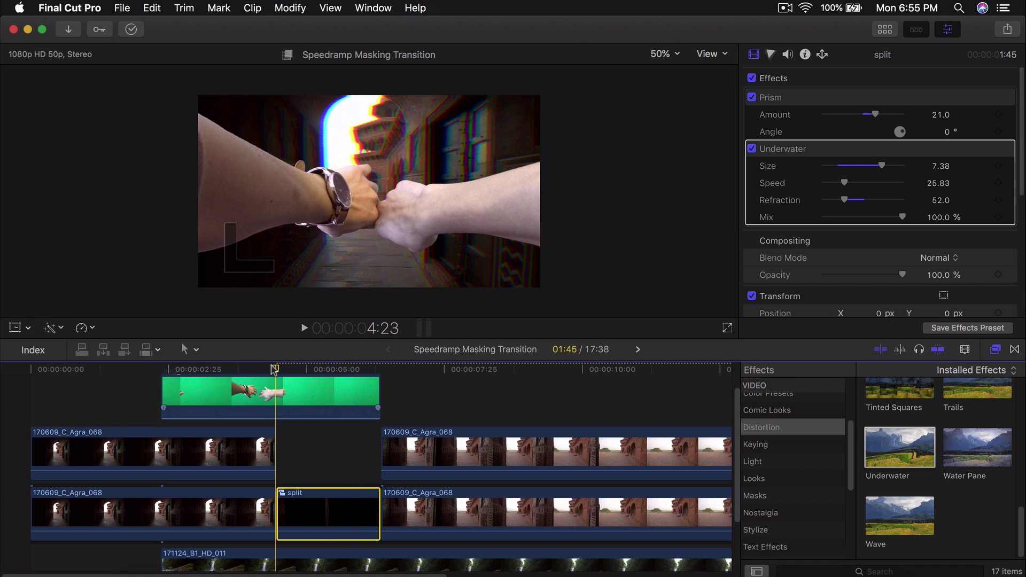
Step: Review the transition from 4:12 to the 4:32 waterfall frame, then show Light effects
{"action": "left_click", "coordinate": [264, 369]}
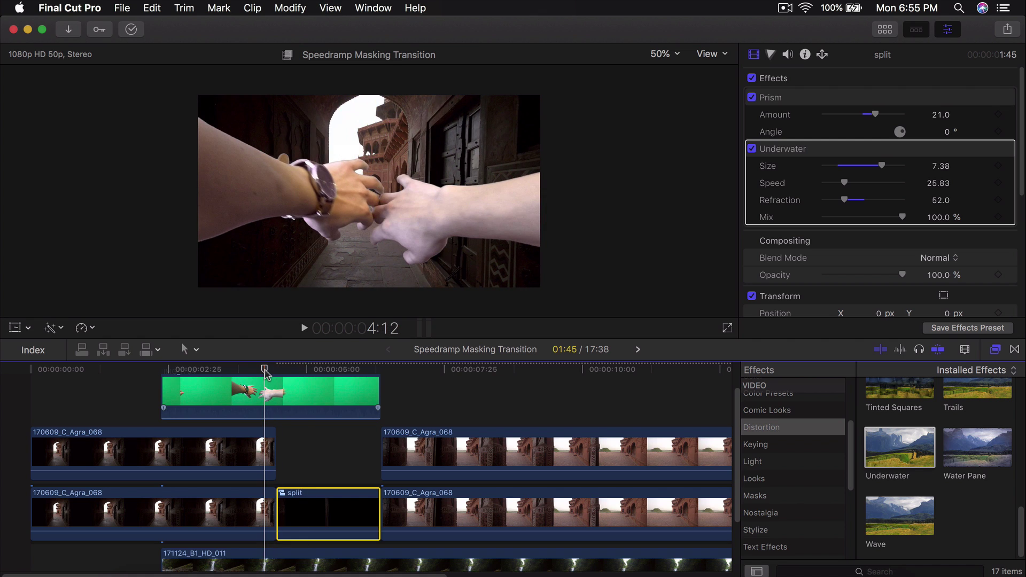
{"action": "mouse_move", "coordinate": [264, 368]}
{"action": "left_mouse_down"}
{"action": "mouse_move", "coordinate": [312, 369]}
{"action": "mouse_move", "coordinate": [277, 369]}
{"action": "left_mouse_up"}
{"action": "left_click", "coordinate": [286, 369]}
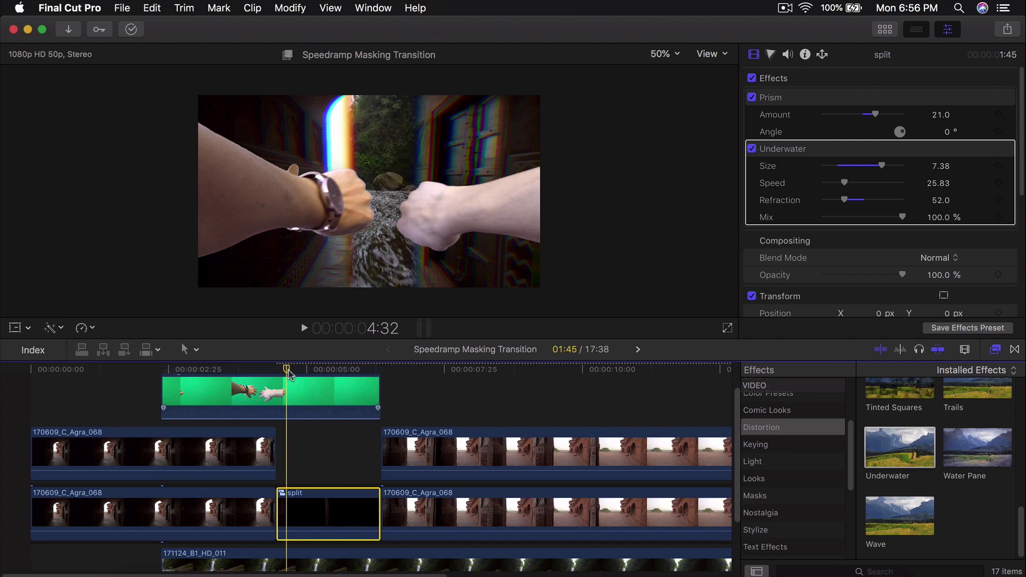
{"action": "left_click", "coordinate": [789, 463]}
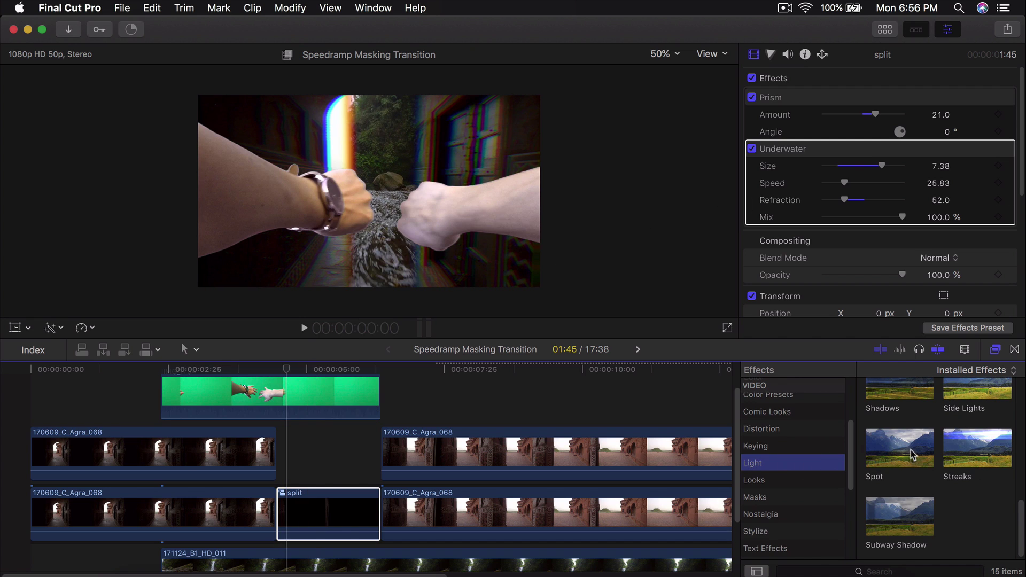
Step: Apply the Spot light effect to the split clip and toggle it off and on to compare
{"action": "left_click_drag", "start_coordinate": [911, 455], "coordinate": [299, 510]}
{"action": "left_click", "coordinate": [289, 370]}
{"action": "mouse_move", "coordinate": [289, 373]}
{"action": "left_mouse_down"}
{"action": "mouse_move", "coordinate": [263, 376]}
{"action": "mouse_move", "coordinate": [308, 395]}
{"action": "mouse_move", "coordinate": [287, 386]}
{"action": "left_mouse_up"}
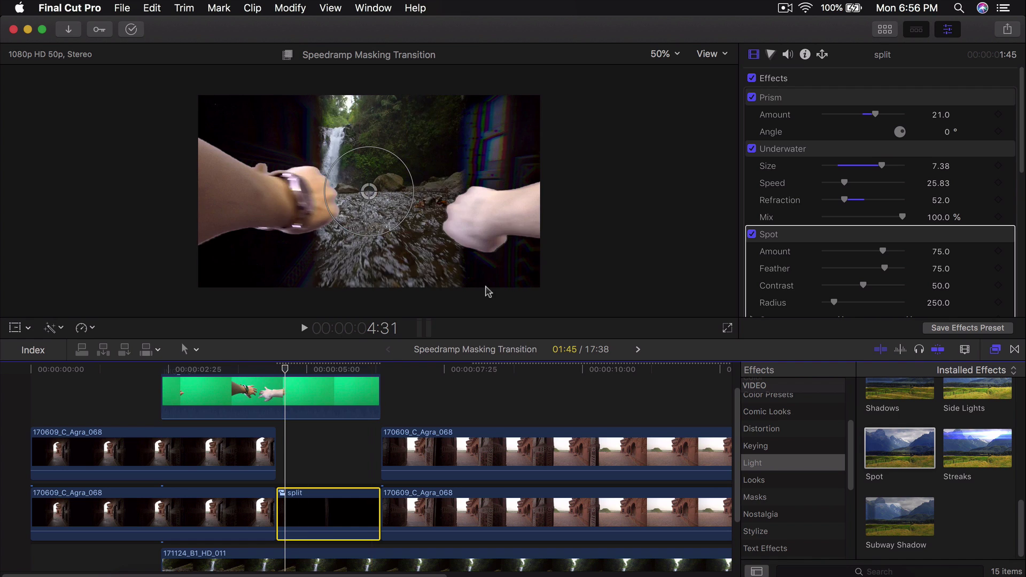
{"action": "scroll", "coordinate": [824, 260], "scroll_direction": "down", "scroll_amount": 3}
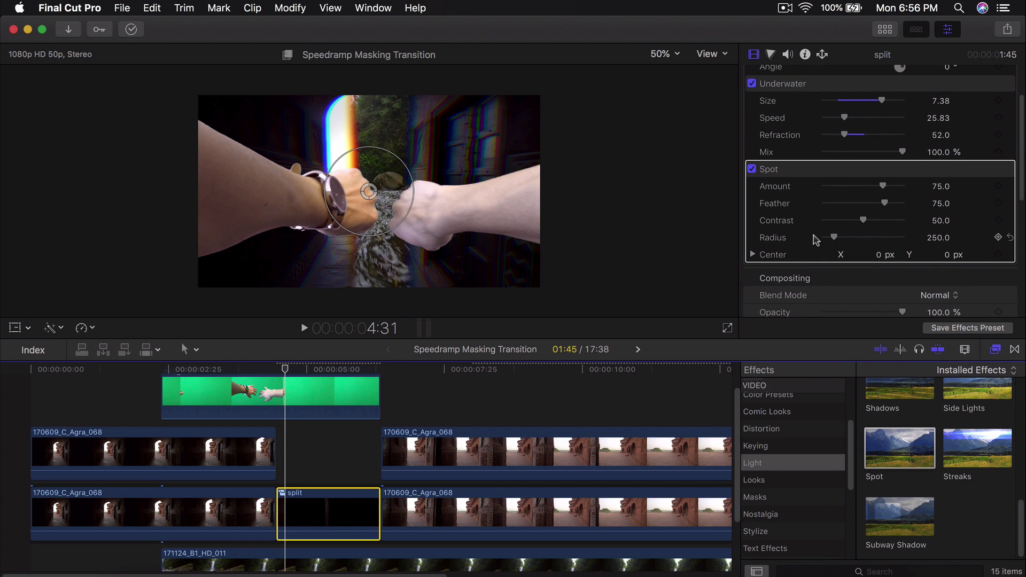
{"action": "left_click", "coordinate": [751, 170]}
{"action": "left_click", "coordinate": [751, 169]}
{"action": "left_click", "coordinate": [752, 170]}
{"action": "left_click", "coordinate": [752, 169]}
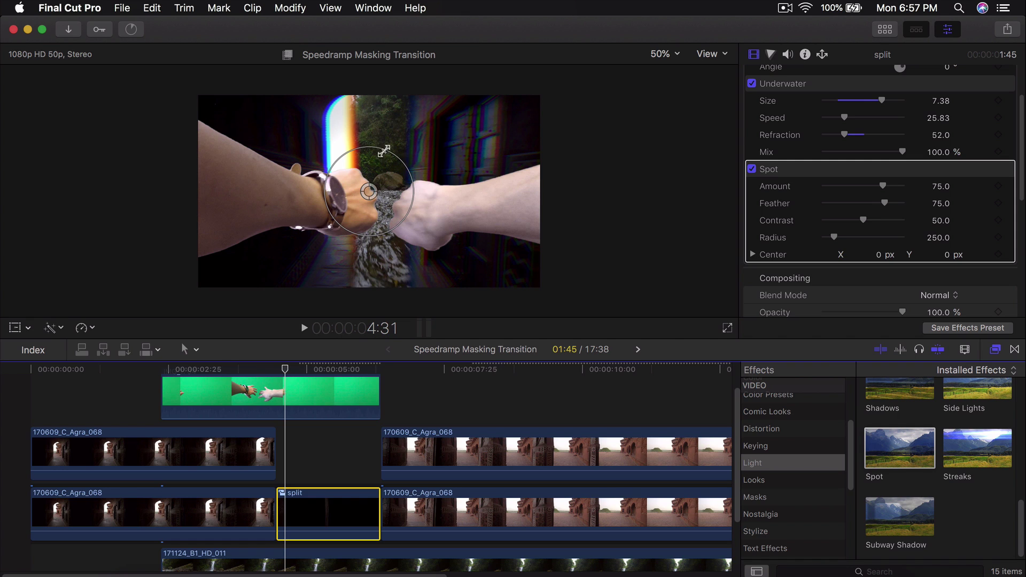
Step: Widen the spot radius to 602.7 and preview the waterfall reveal transition
{"action": "left_click_drag", "start_coordinate": [409, 171], "coordinate": [463, 131]}
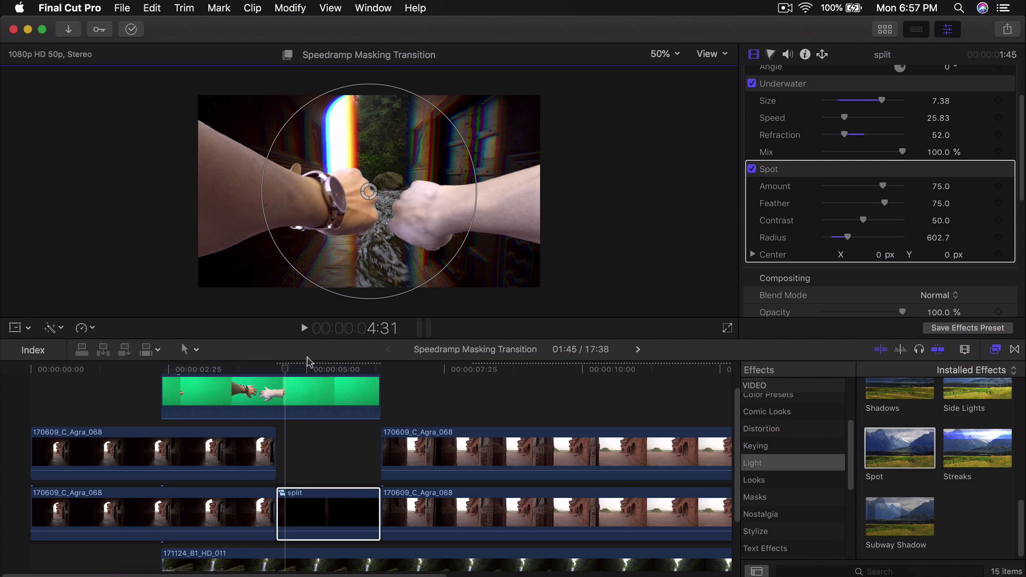
{"action": "left_click", "coordinate": [268, 369]}
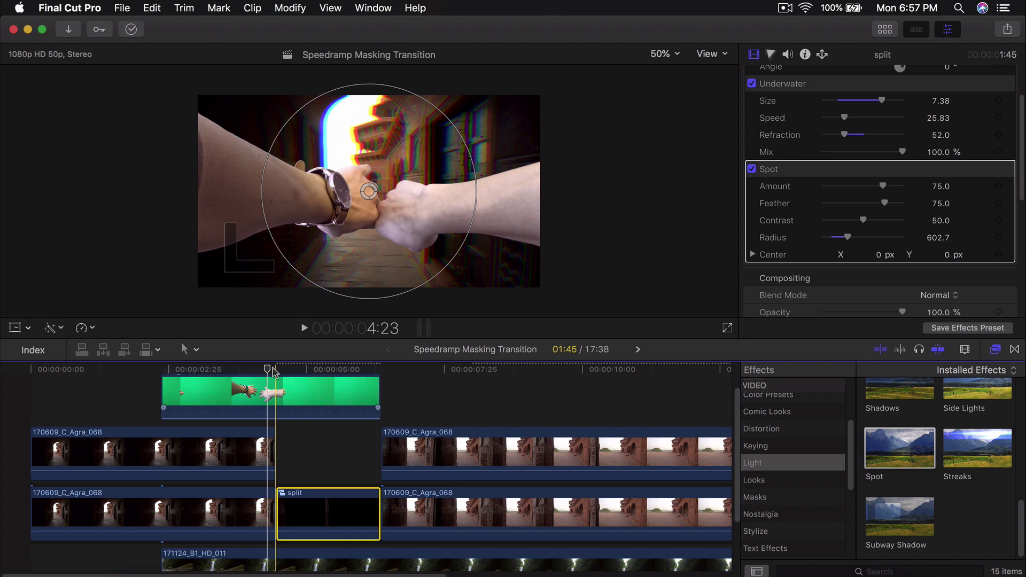
{"action": "key", "text": "space"}
{"action": "key", "text": "space"}
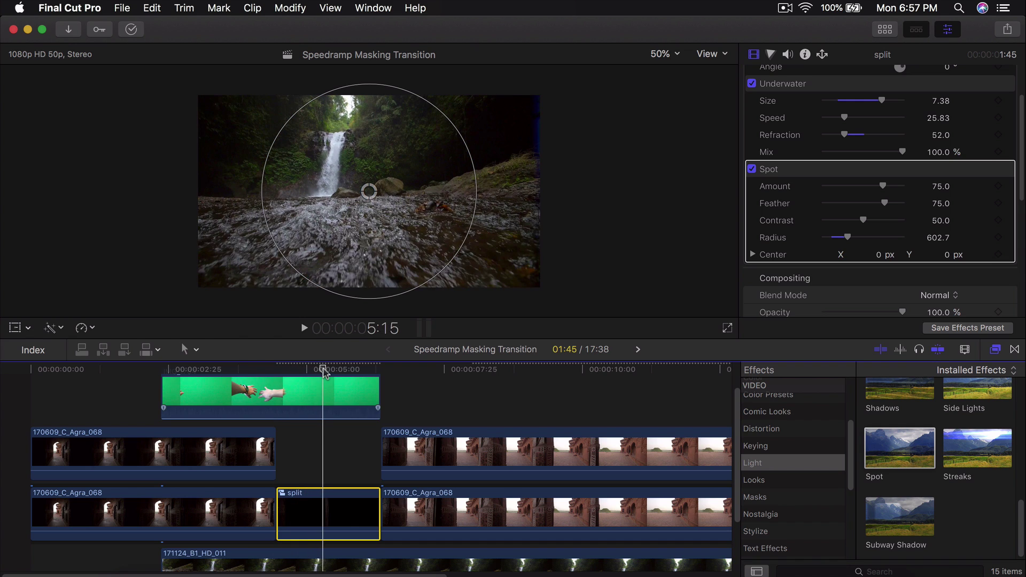
{"action": "left_click", "coordinate": [289, 370]}
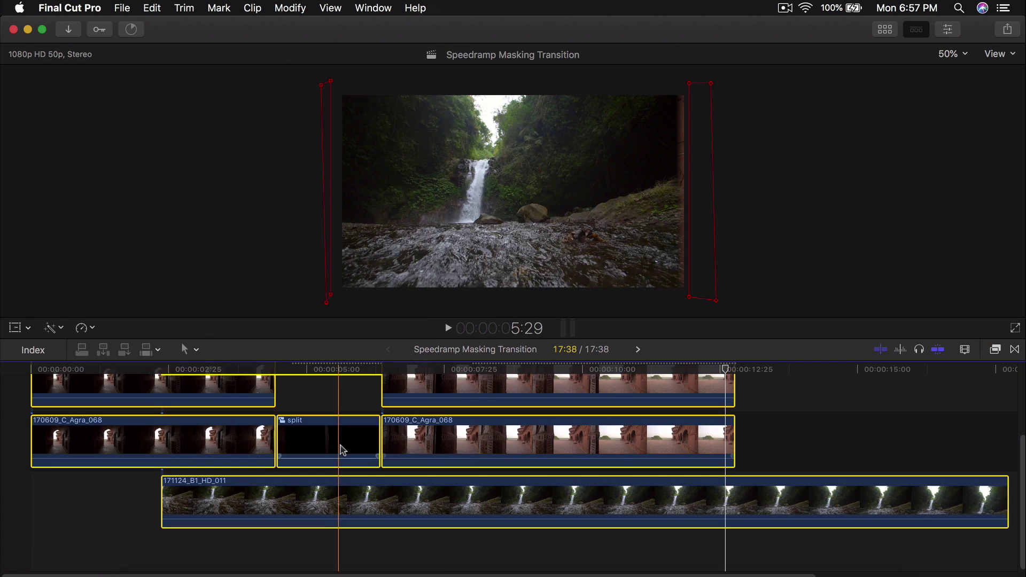
{"action": "scroll", "coordinate": [347, 449], "scroll_direction": "up", "scroll_amount": 2}
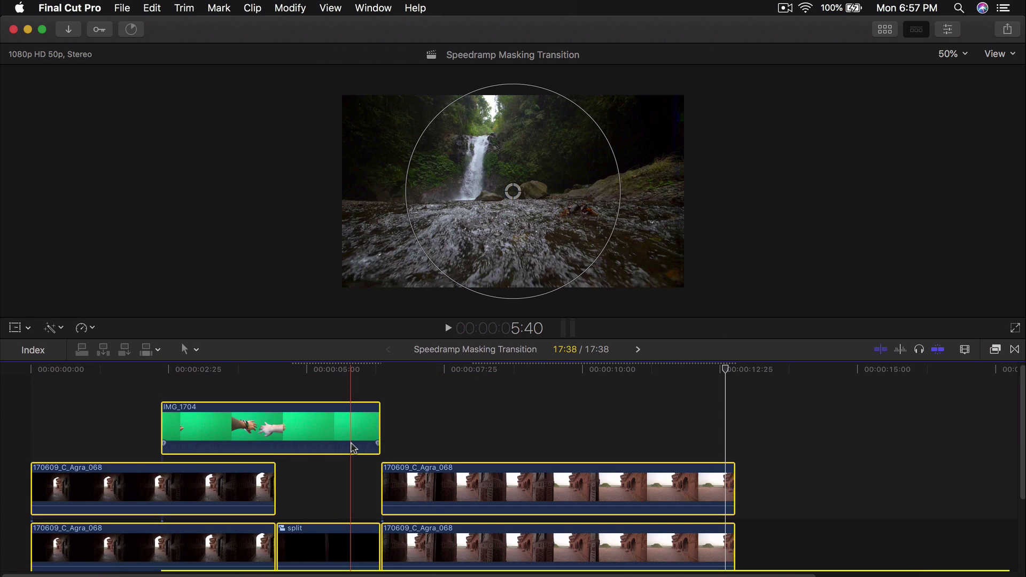
Step: Nest the selected clips into a compound clip named 'final'
{"action": "key", "text": "alt+g"}
{"action": "type", "text": "s"}
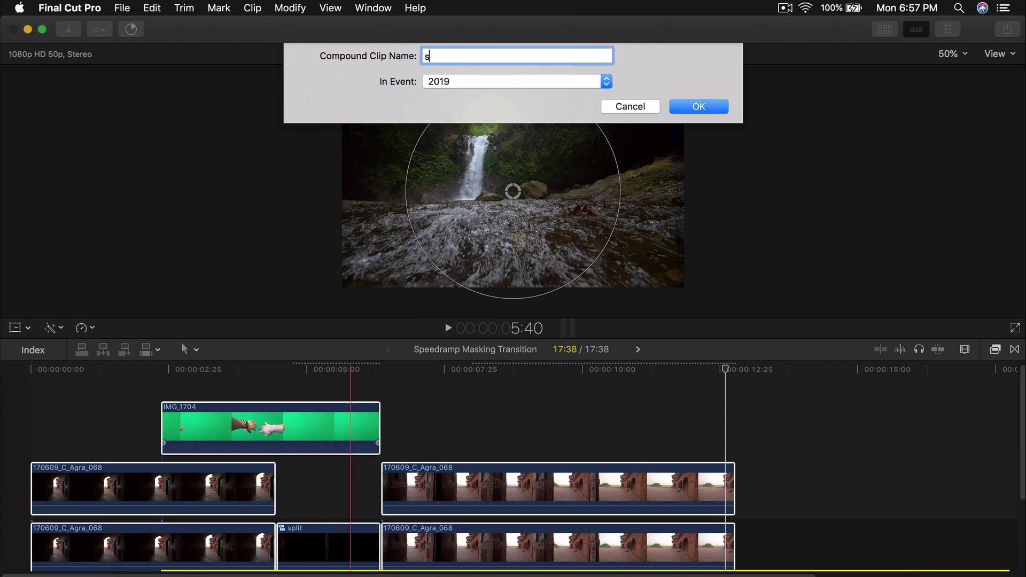
{"action": "type", "text": "inal"}
{"action": "key", "text": "Return"}
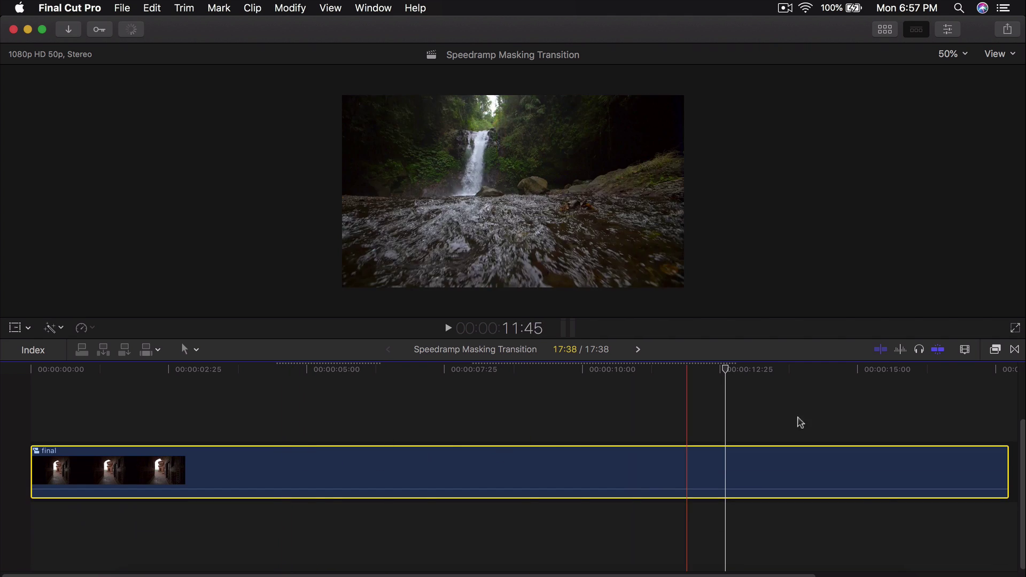
Step: Apply the Custom LUT effect from the Color effects to the compound clip
{"action": "left_click", "coordinate": [995, 349]}
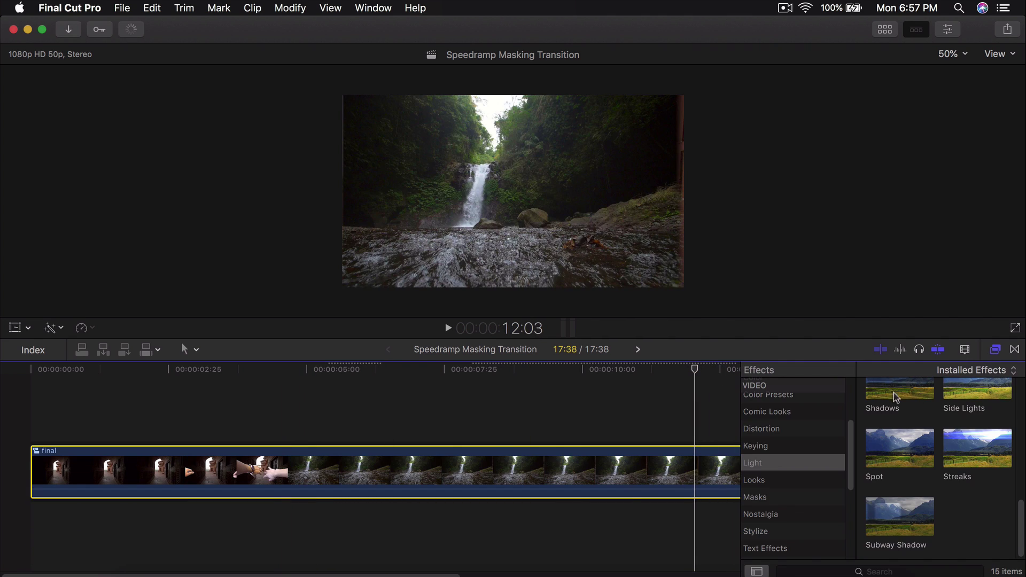
{"action": "scroll", "coordinate": [801, 504], "scroll_direction": "up", "scroll_amount": 3}
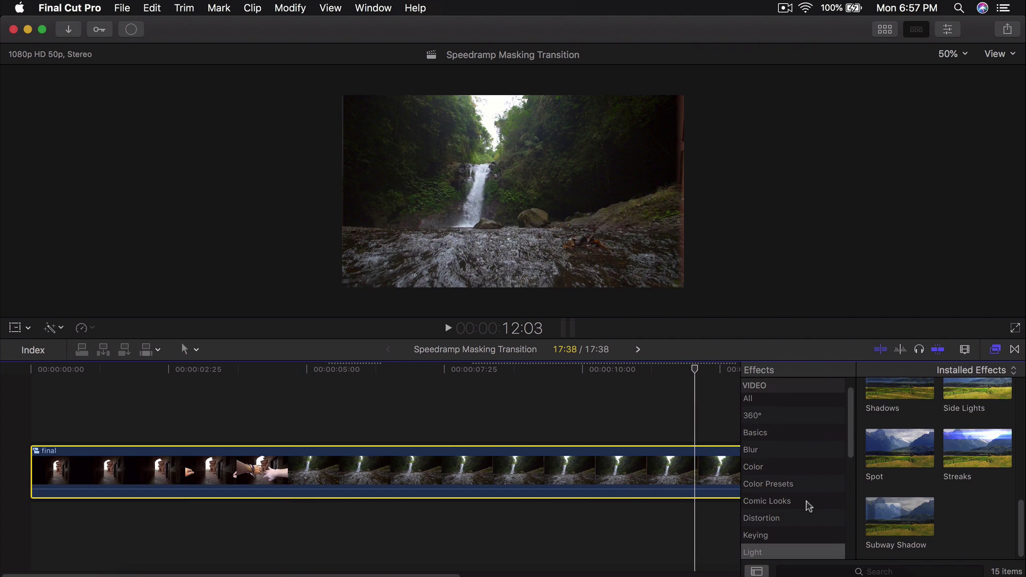
{"action": "left_click", "coordinate": [213, 382]}
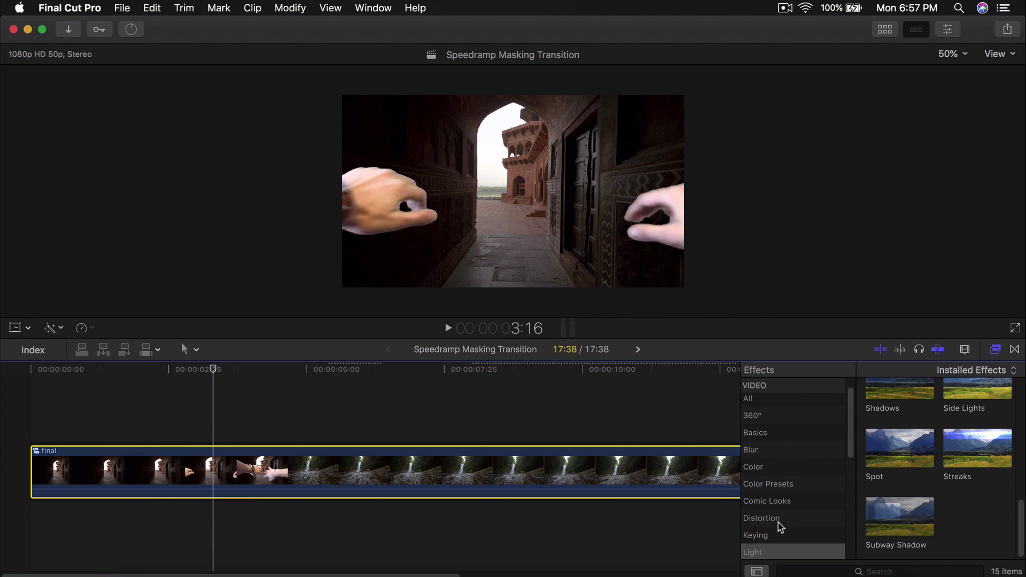
{"action": "scroll", "coordinate": [781, 526], "scroll_direction": "down", "scroll_amount": 3}
{"action": "left_click", "coordinate": [783, 401]}
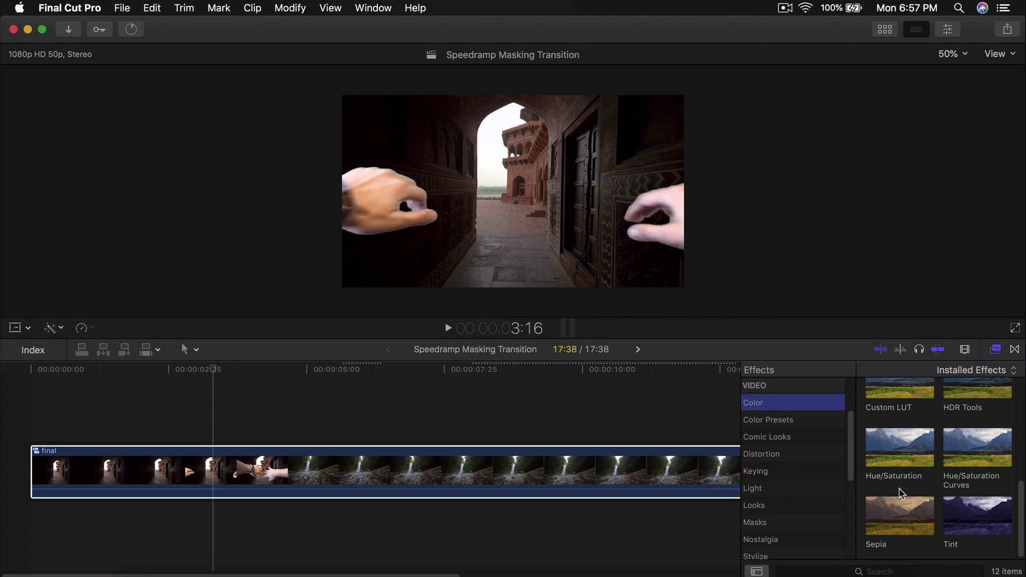
{"action": "scroll", "coordinate": [931, 445], "scroll_direction": "up", "scroll_amount": 3}
{"action": "left_click_drag", "start_coordinate": [931, 445], "coordinate": [672, 470]}
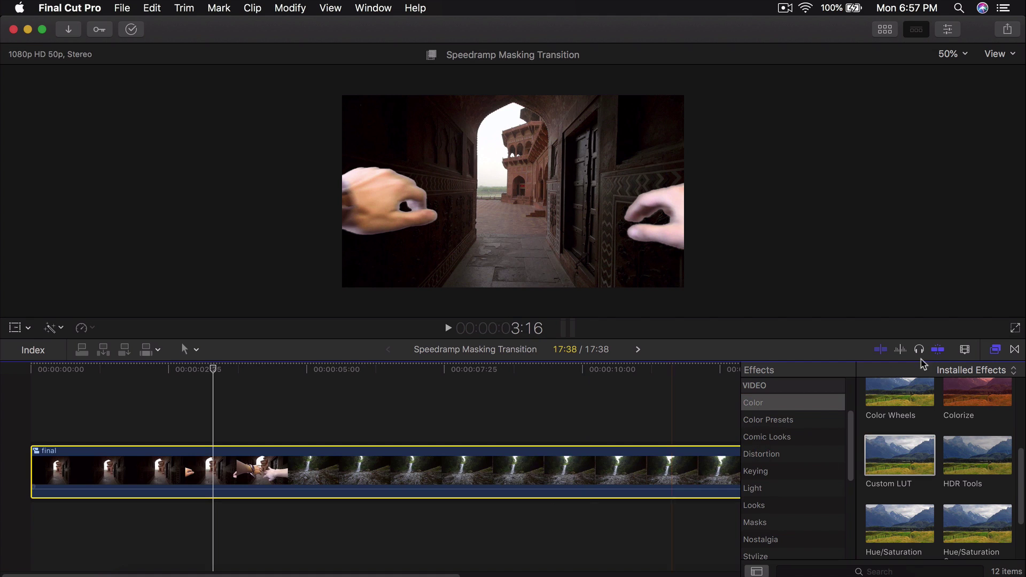
Step: Set the Custom LUT to IWLTBAP Aspen - Standard to grade the clip
{"action": "left_click", "coordinate": [999, 351]}
{"action": "left_click", "coordinate": [956, 32]}
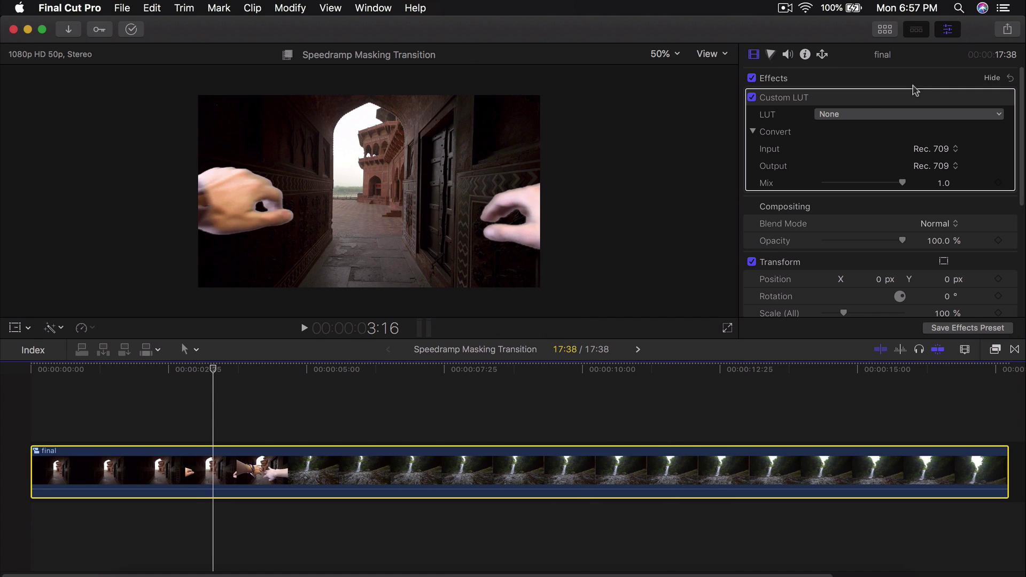
{"action": "left_click", "coordinate": [866, 115]}
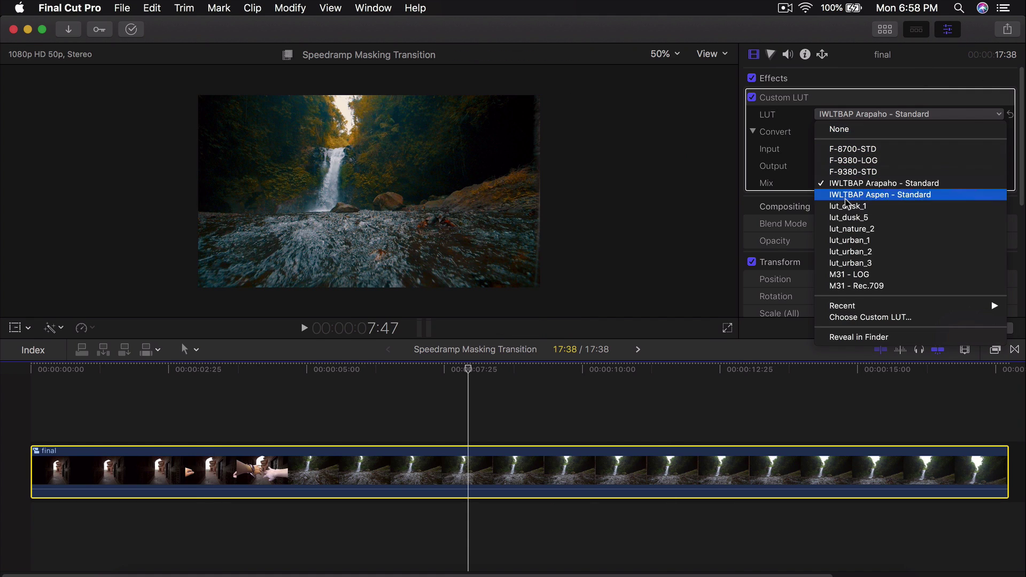
{"action": "left_click", "coordinate": [846, 195]}
{"action": "key", "text": "super+4"}
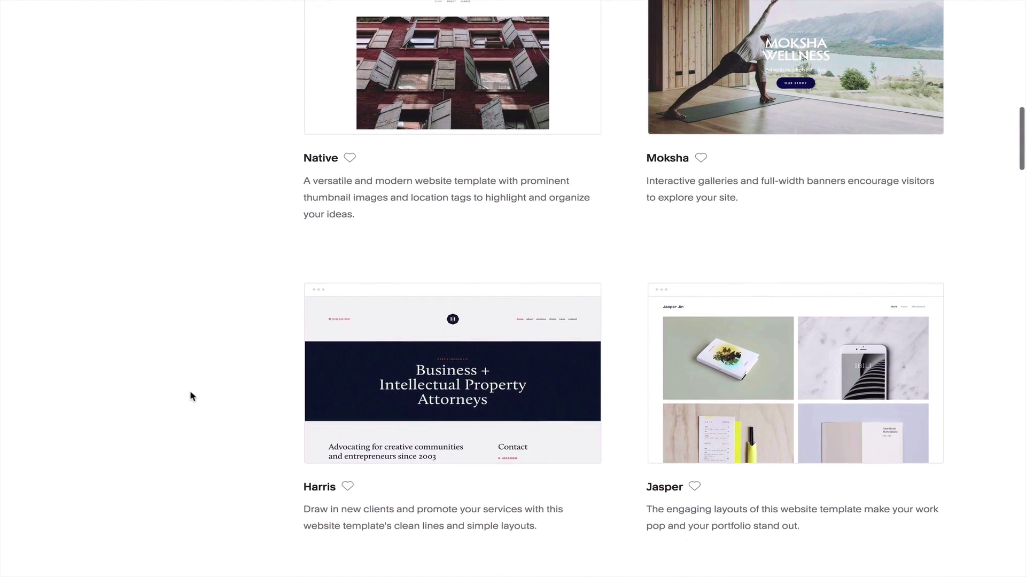
Step: Move the mountain photo to first place in the portfolio
{"action": "scroll", "coordinate": [190, 393], "scroll_direction": "down", "scroll_amount": 9}
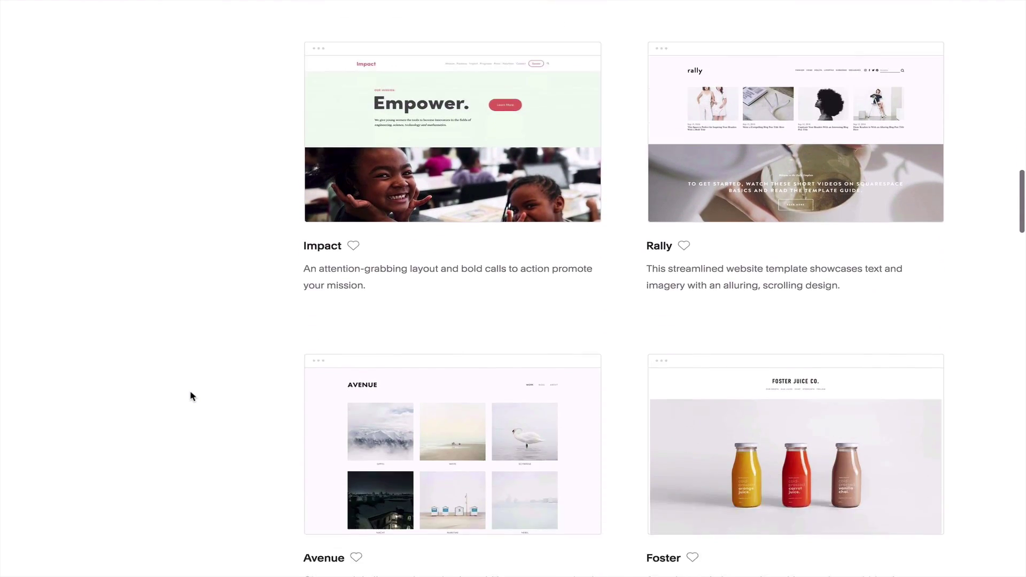
{"action": "scroll", "coordinate": [190, 396], "scroll_direction": "down", "scroll_amount": 3}
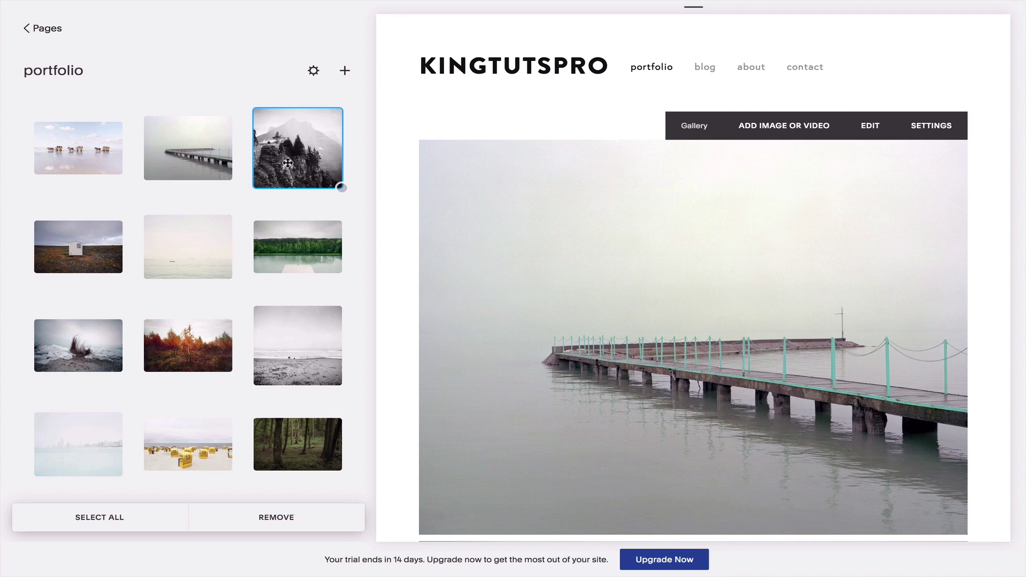
{"action": "left_click_drag", "start_coordinate": [256, 160], "coordinate": [31, 160]}
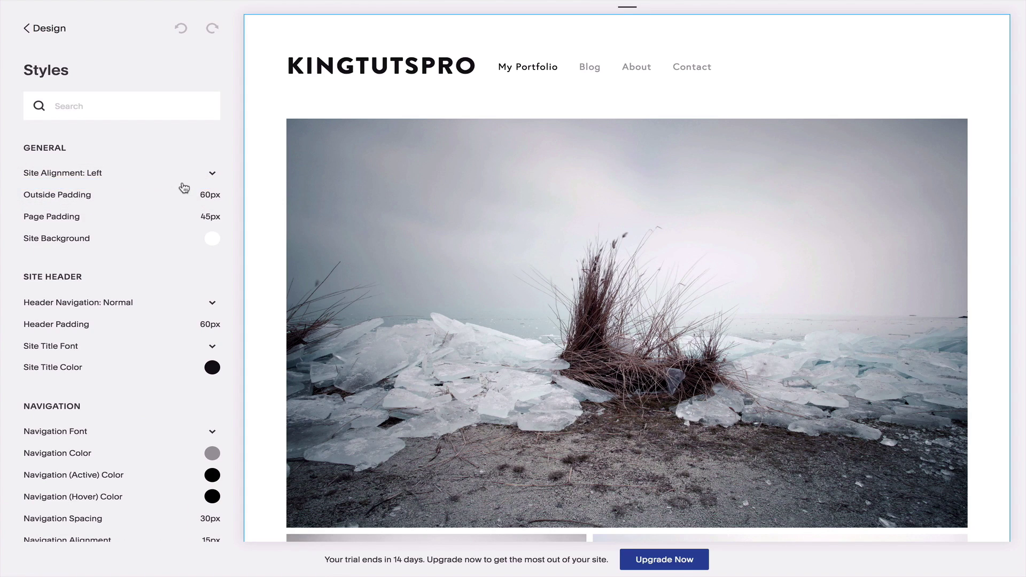
Step: Set the site alignment to Right and increase outside padding from 60px to 100px
{"action": "left_click", "coordinate": [184, 187]}
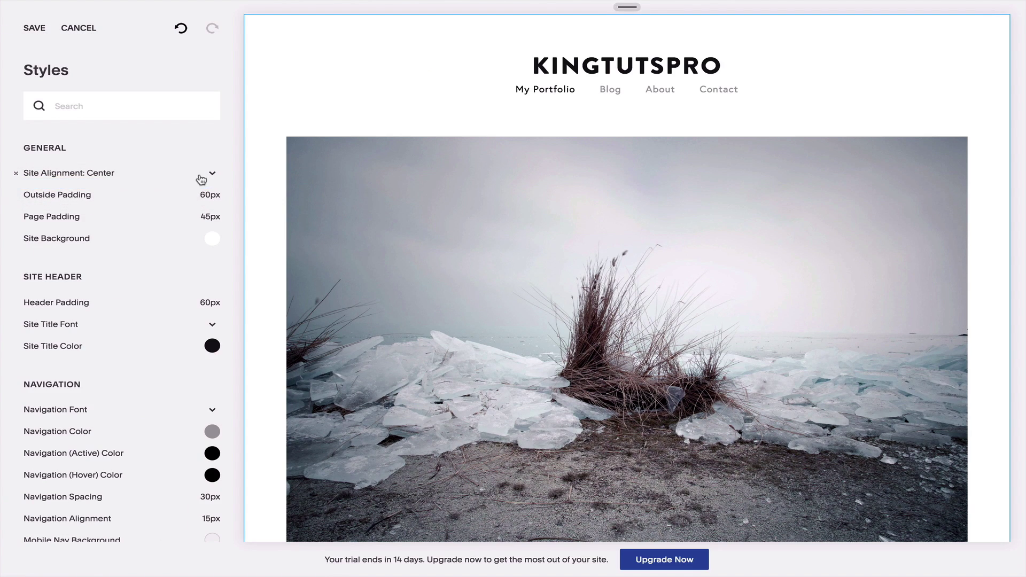
{"action": "left_click", "coordinate": [209, 184]}
{"action": "left_click_drag", "start_coordinate": [121, 194], "coordinate": [46, 194]}
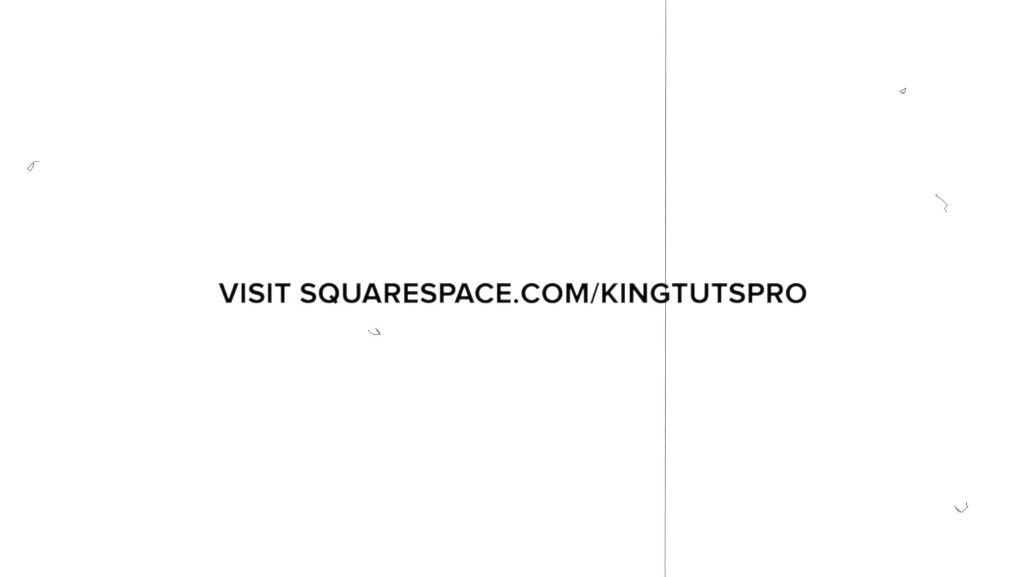